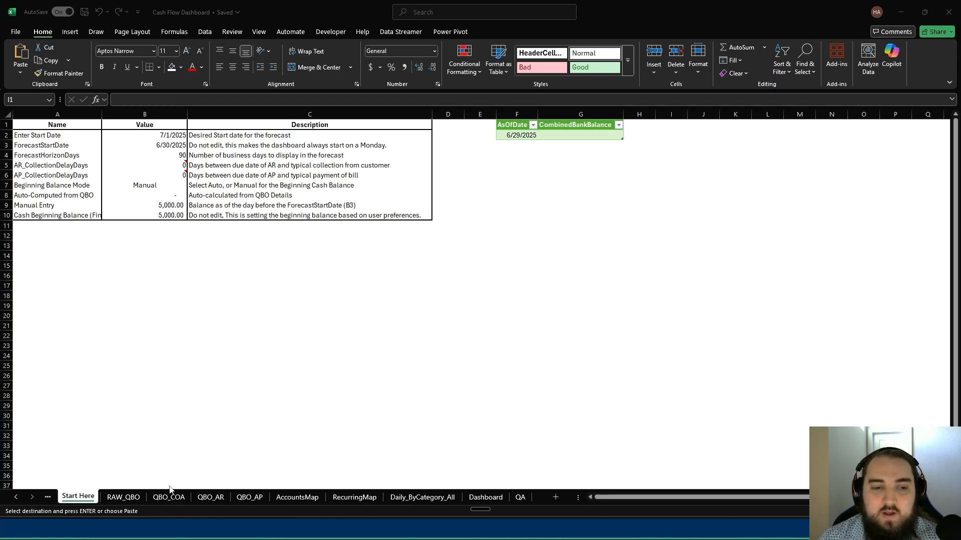
- Review the forecast settings on the Start Here sheet, including start date, horizon days, beginning balance mode and manual entry
left_click(127, 497)
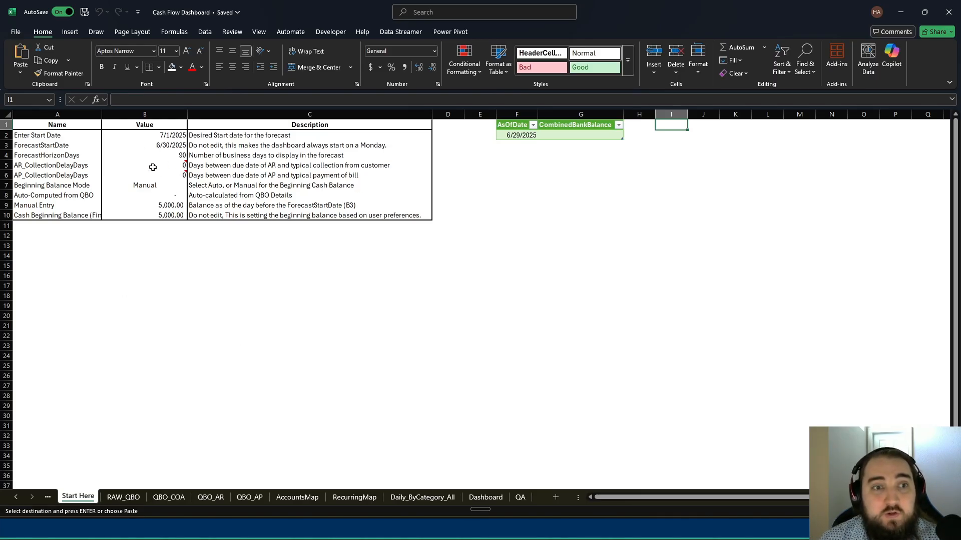
left_click(157, 138)
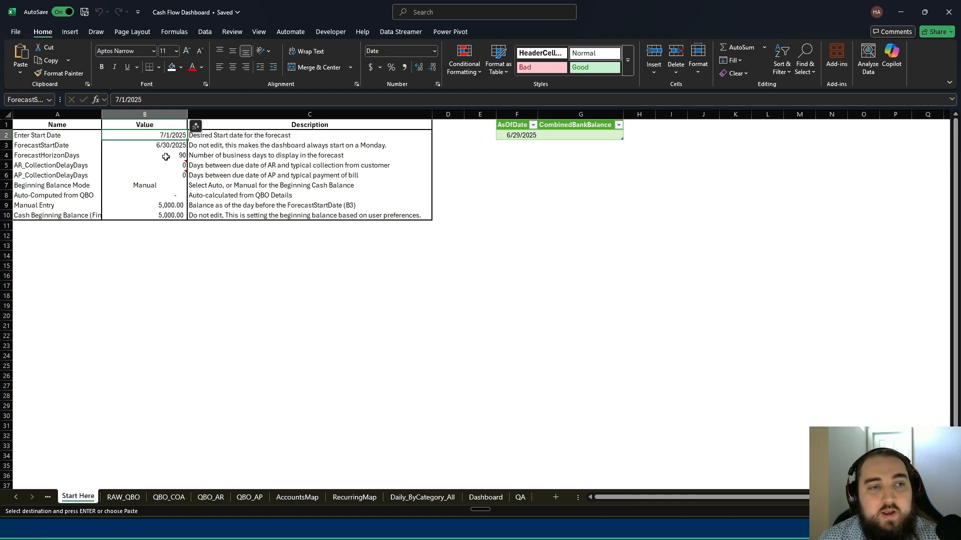
left_click(162, 158)
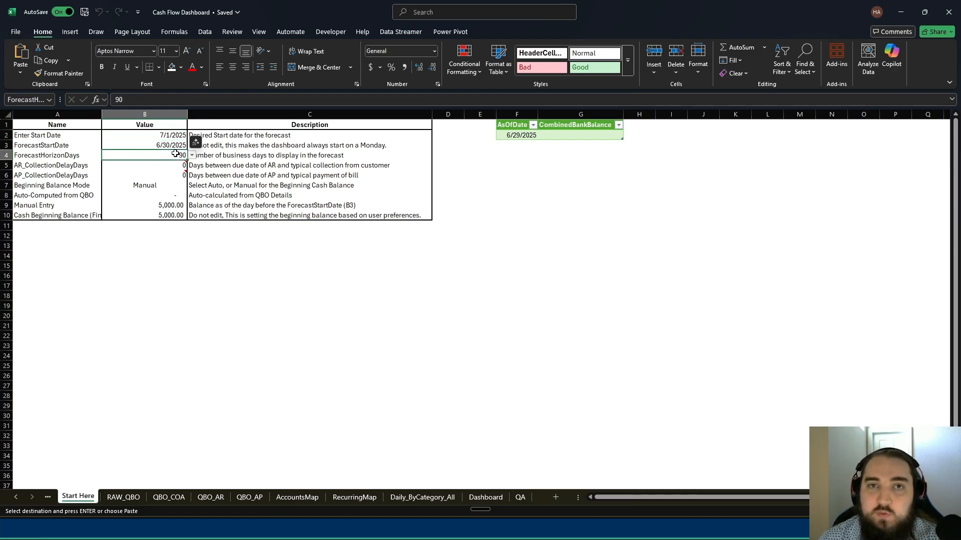
left_click(151, 187)
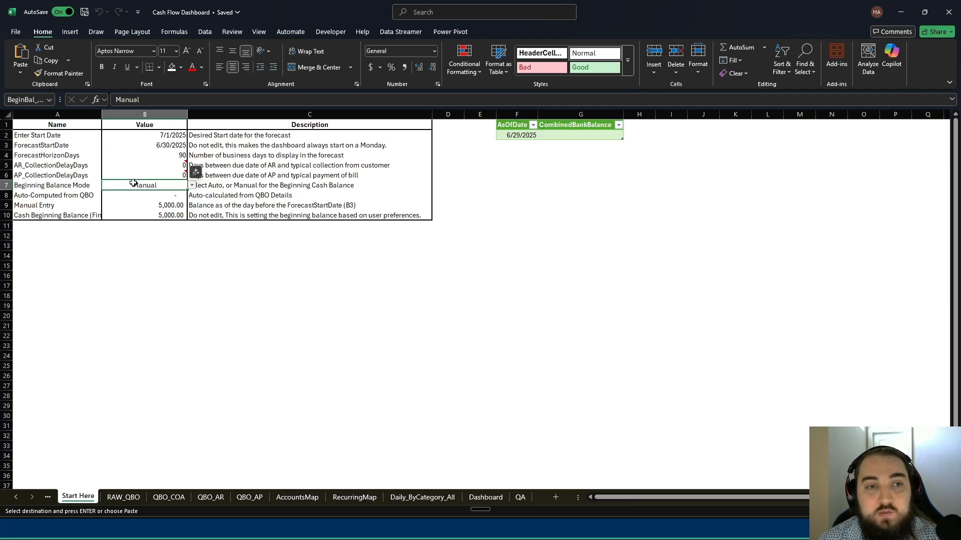
left_click(145, 197)
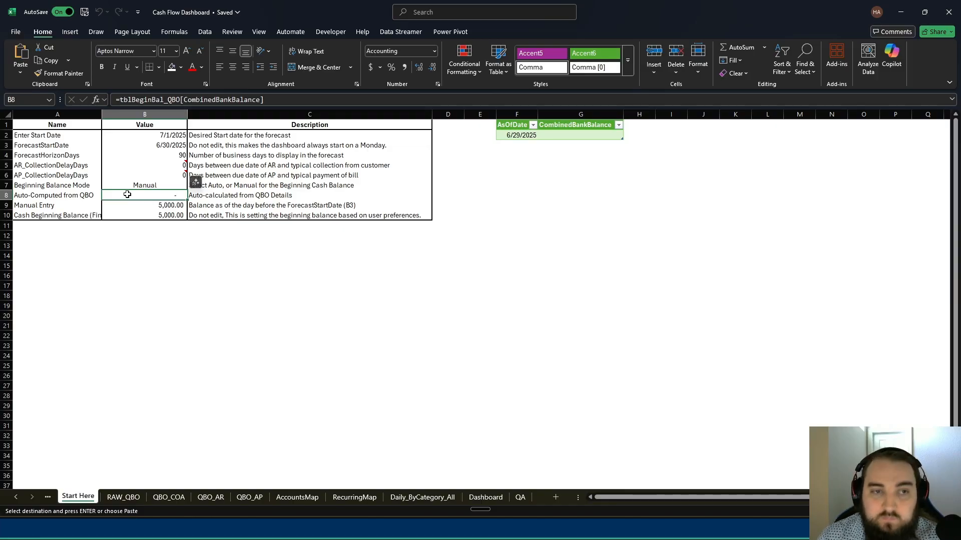
left_click(141, 186)
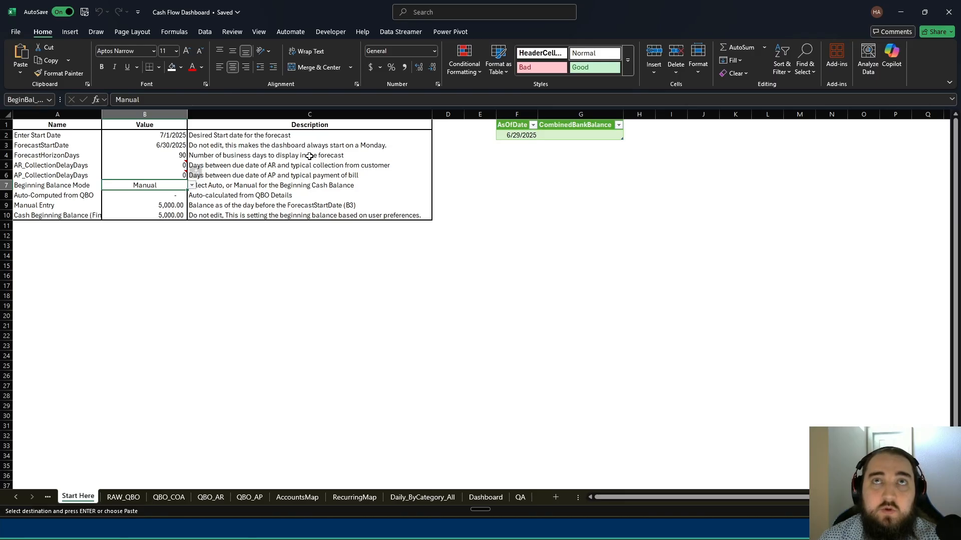
left_click(179, 214)
left_click(175, 207)
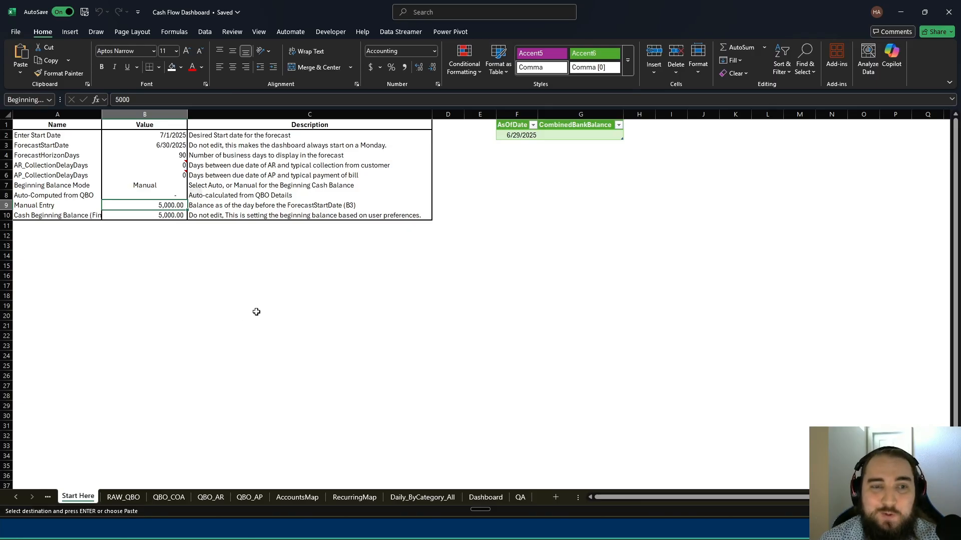
left_click(233, 267)
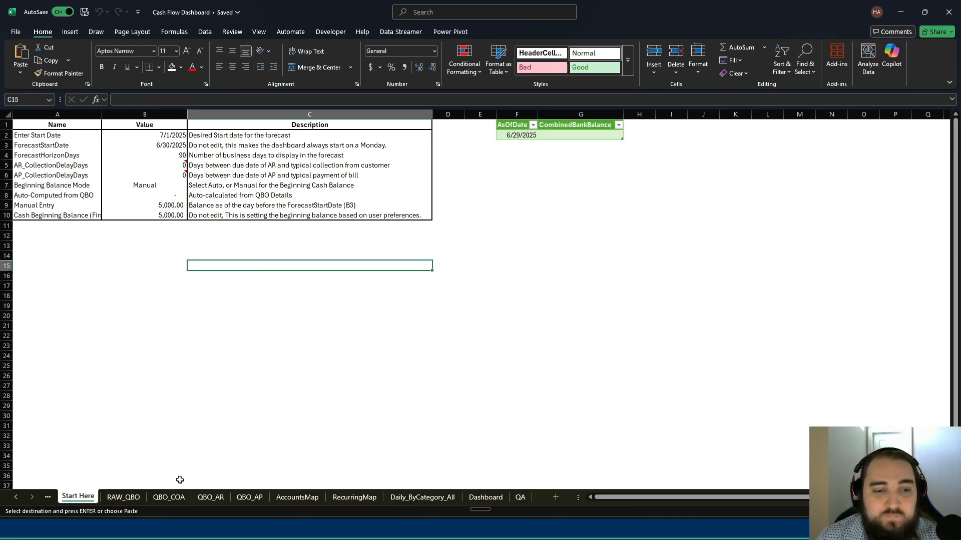
- Copy the range A6:I424 from the Transaction Detail by Account workbook and check that it covers all rows and columns
left_click(124, 497)
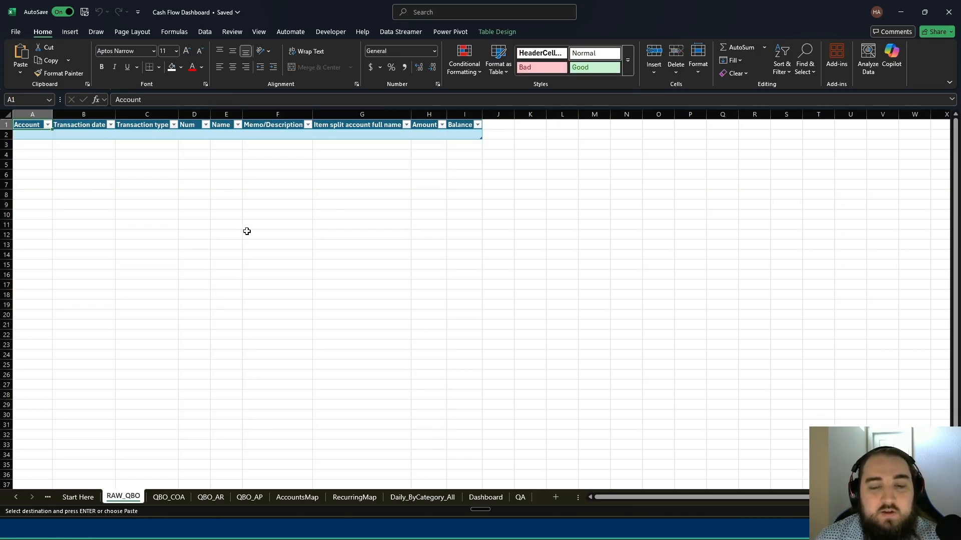
mouse_move(601, 539)
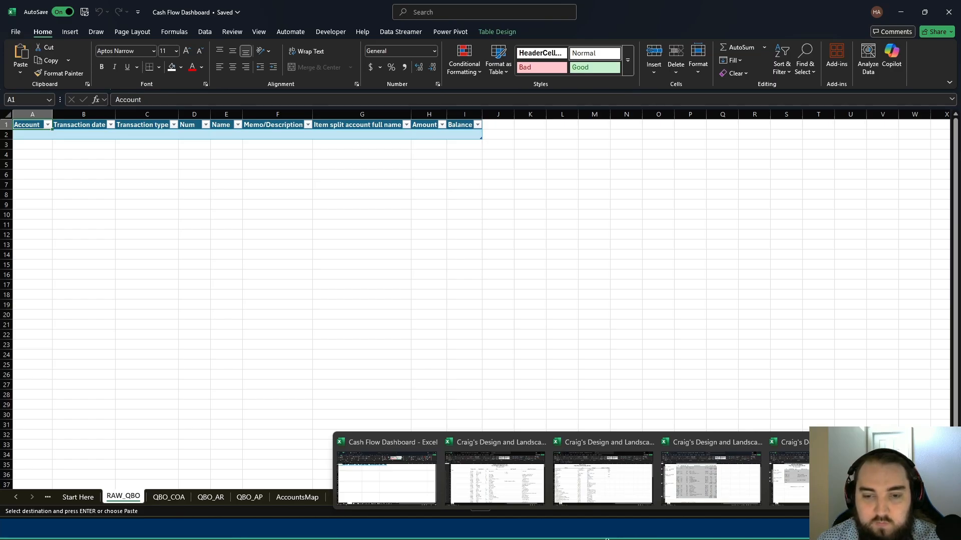
mouse_move(530, 481)
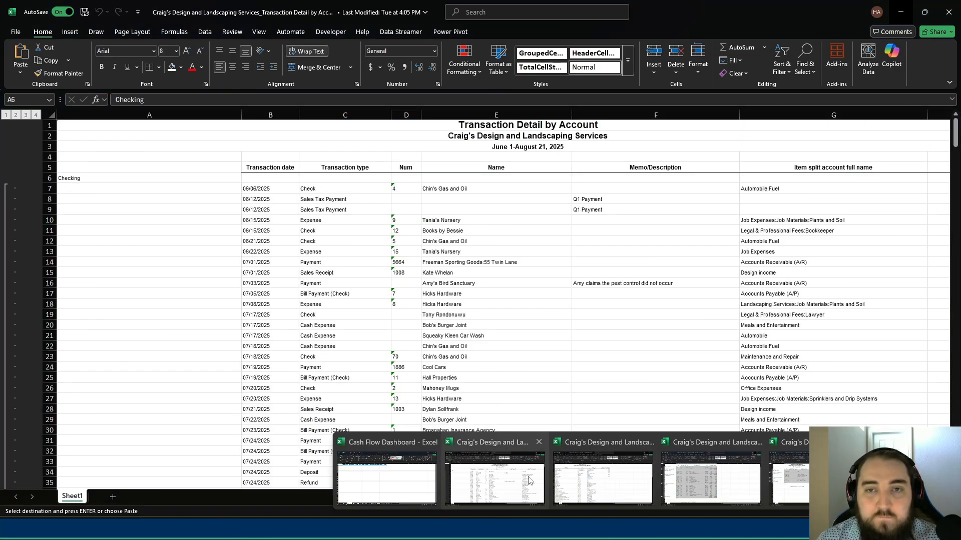
left_click(530, 481)
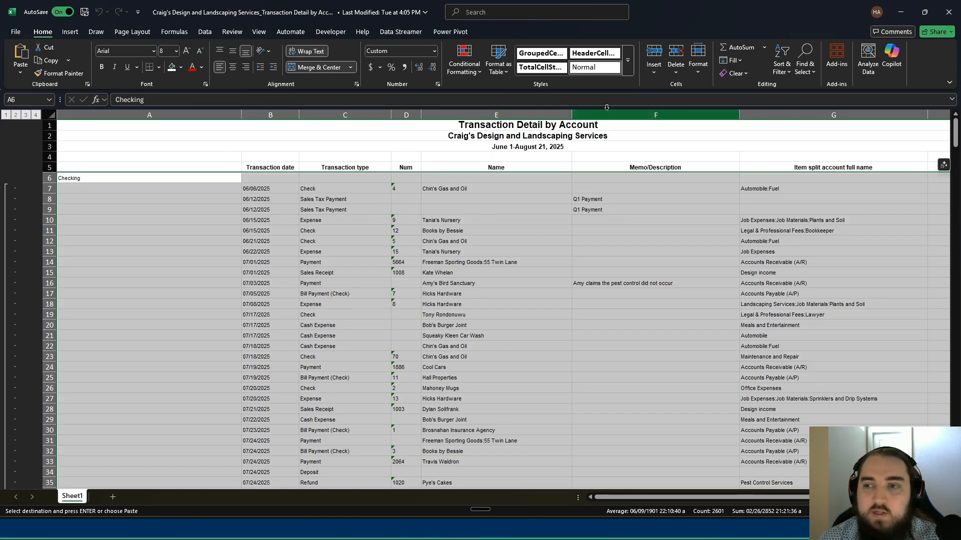
key("ctrl+c")
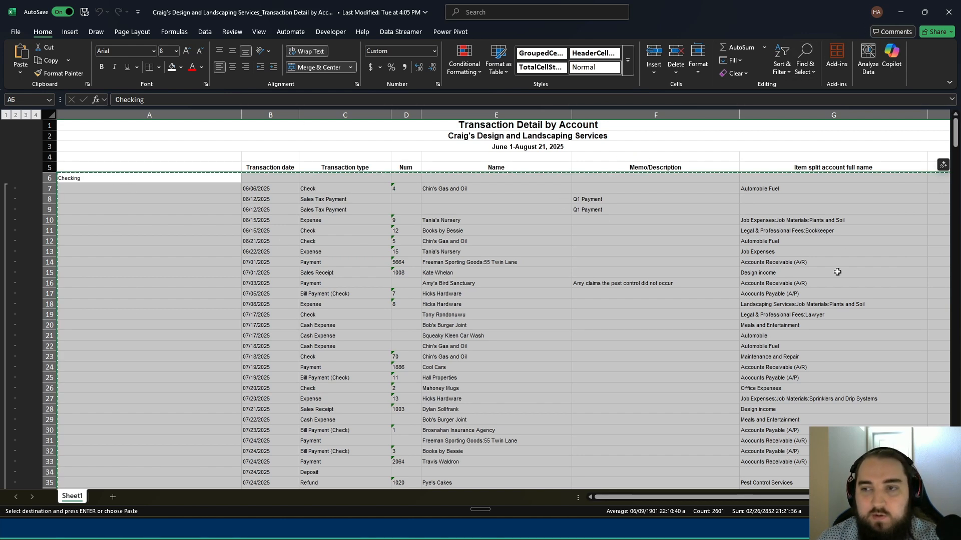
left_click_drag(955, 140, 954, 480)
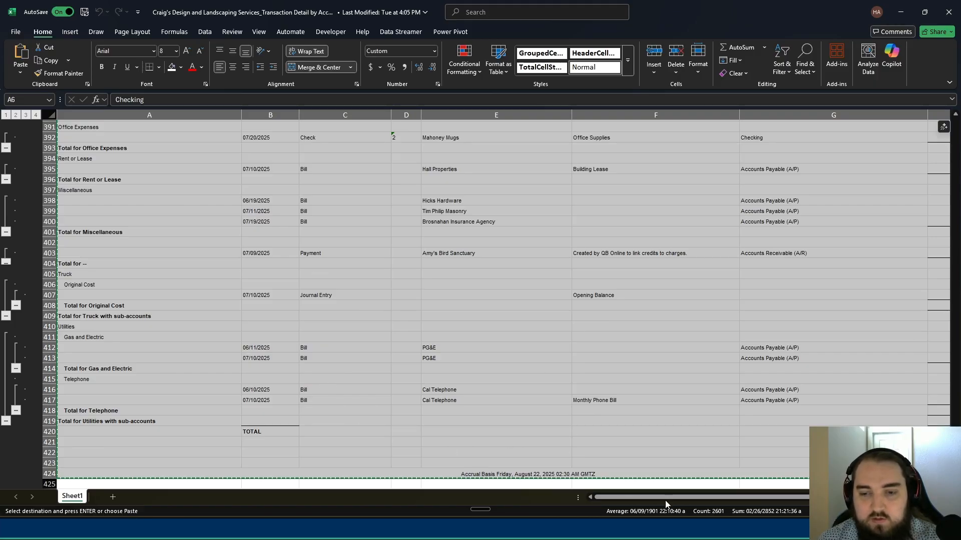
scroll(667, 501, "right", 2)
scroll(786, 379, "up", 15)
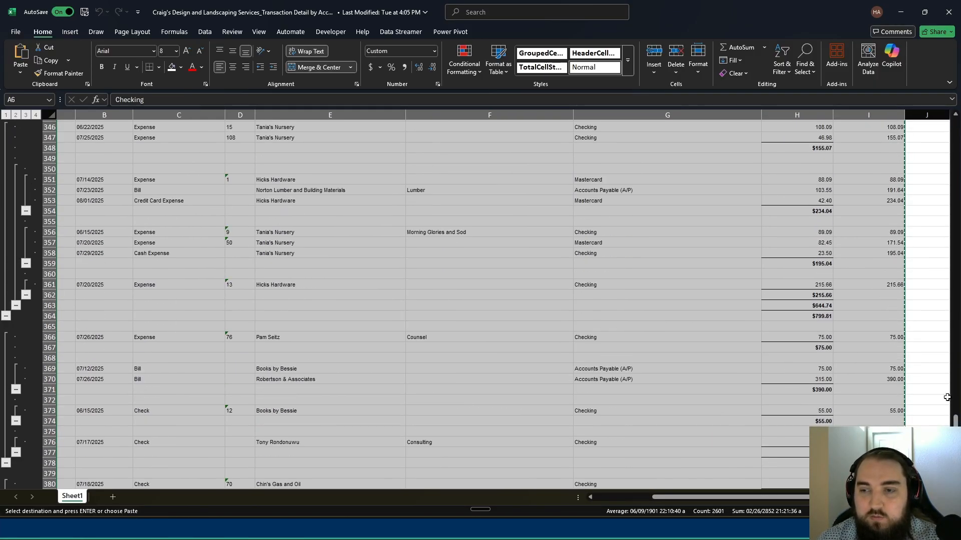
left_click_drag(954, 421, 955, 124)
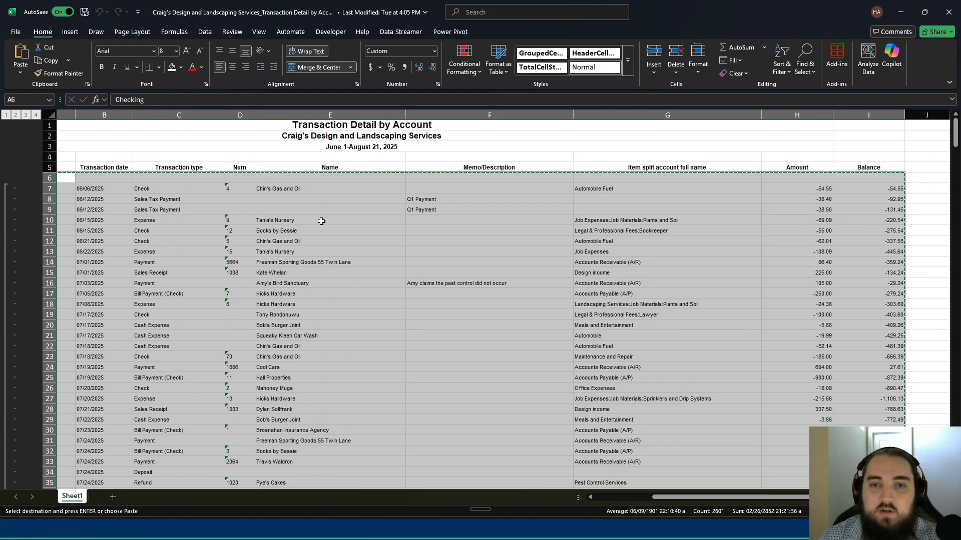
scroll(608, 500, "left", 1)
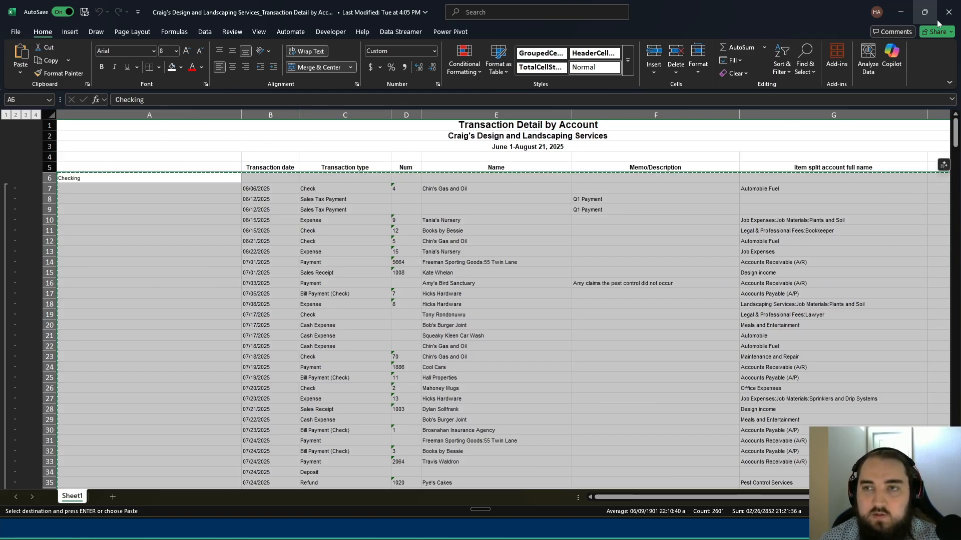
- Paste the copied transaction details as values into the RAW_QBO table of the Cash Flow Dashboard workbook, starting at cell A2
left_click(900, 11)
left_click(40, 132)
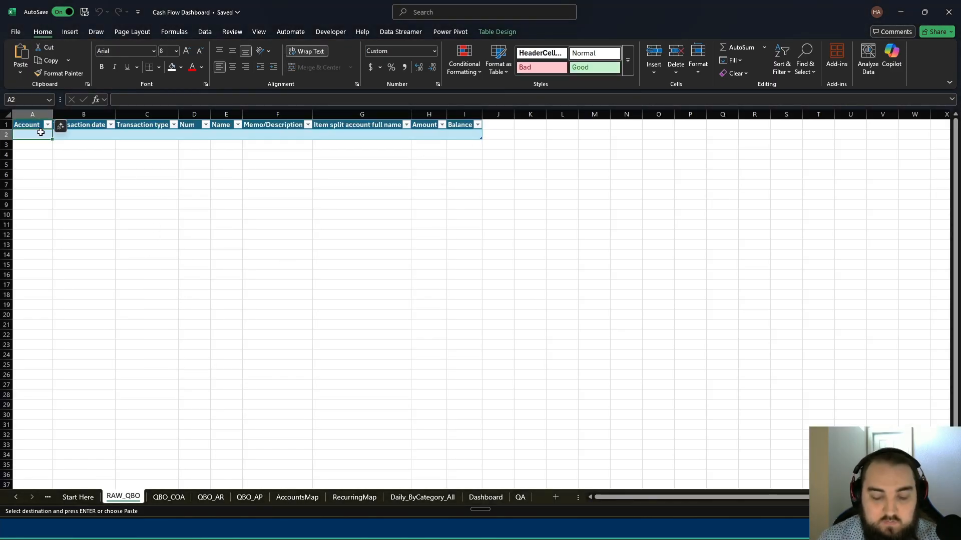
key("alt+h")
key("v")
key("v")
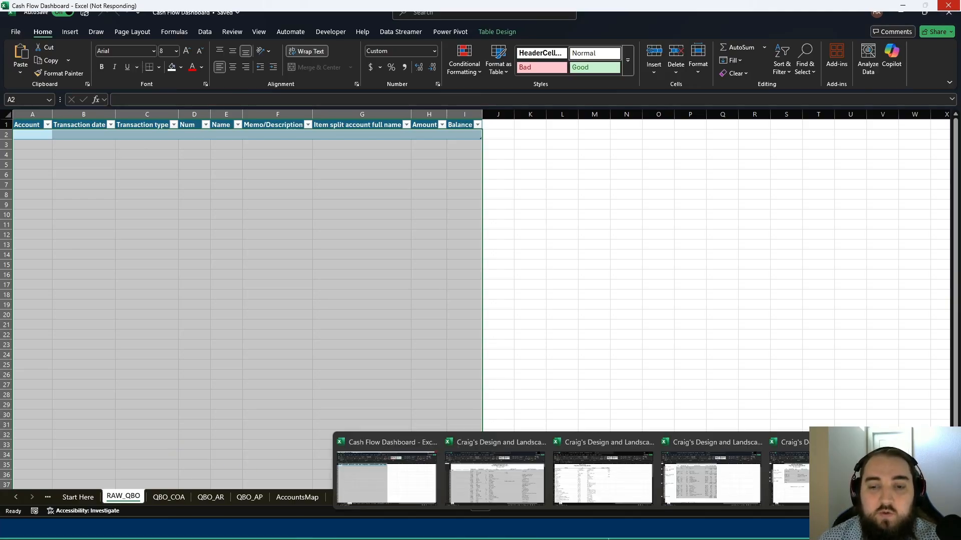
- Switch to the exported chart of accounts workbook and copy its account rows
mouse_move(485, 472)
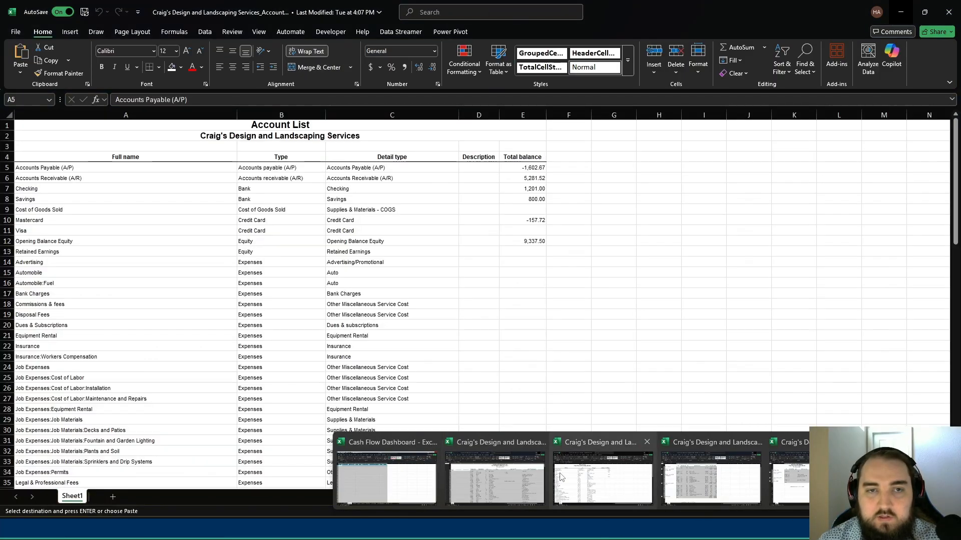
left_click(560, 472)
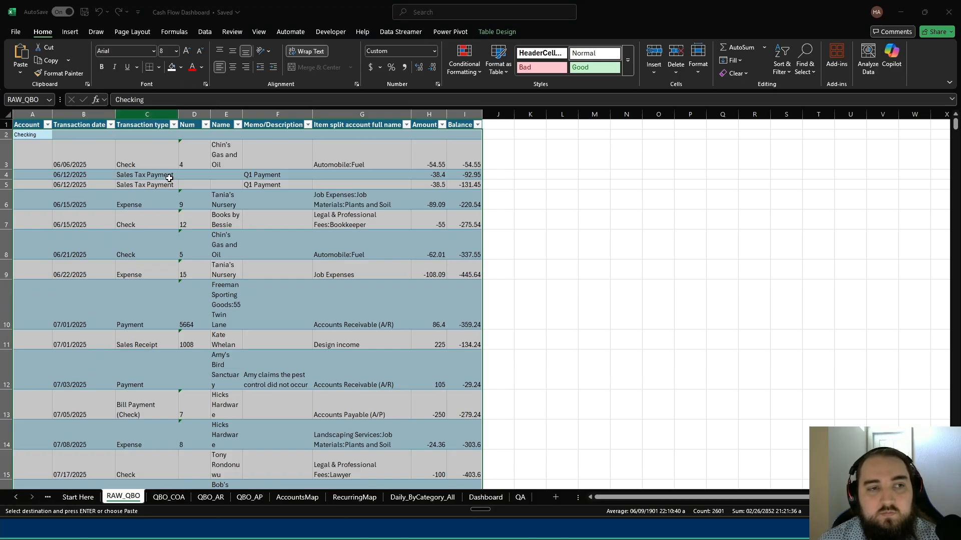
mouse_move(599, 539)
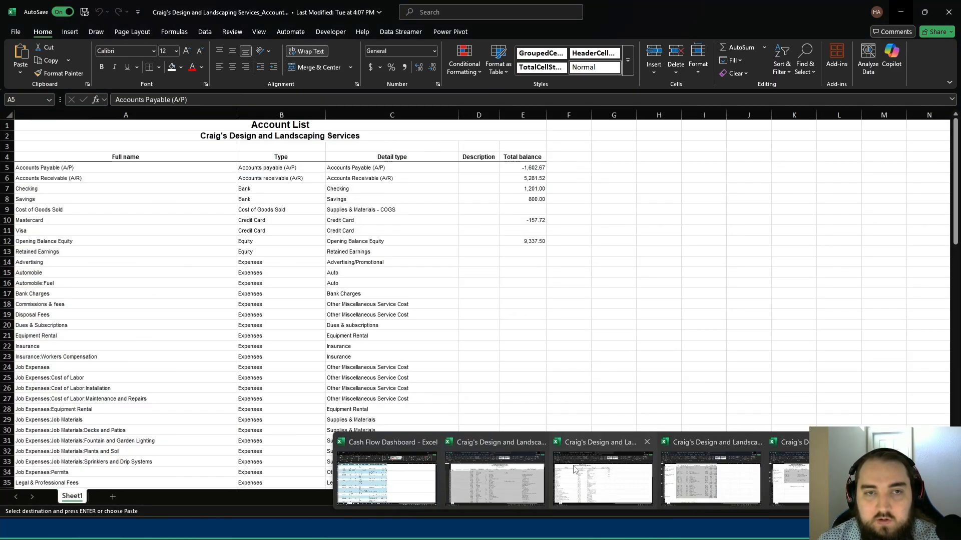
left_click(574, 469)
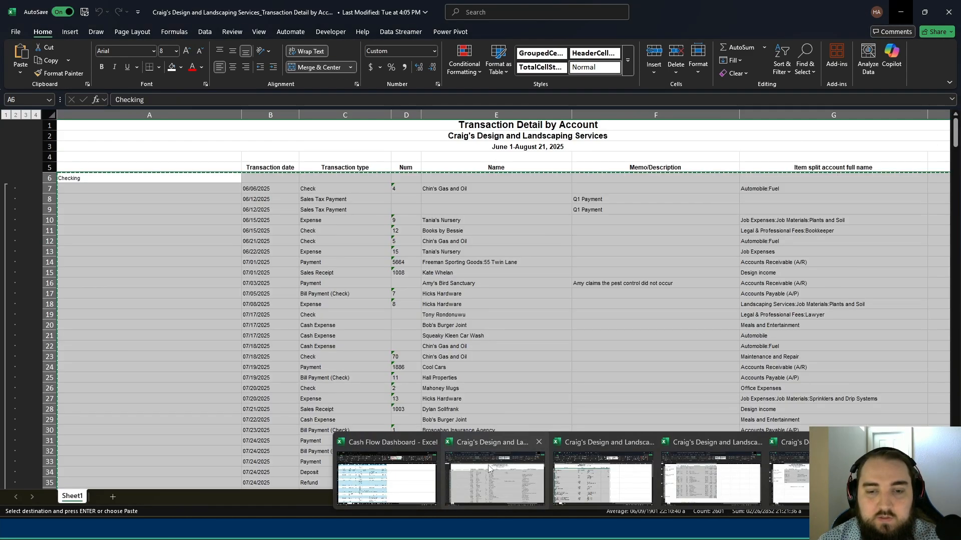
- Paste the copied account rows into the QBO_COA table of the Cash Flow Dashboard workbook, starting at cell A2
left_click(395, 477)
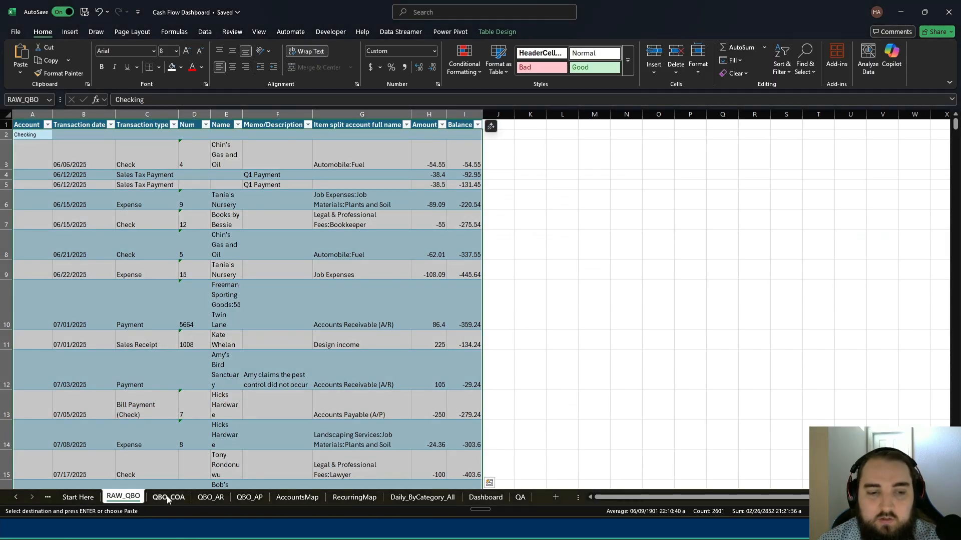
left_click(168, 497)
left_click(40, 135)
key("ctrl+v")
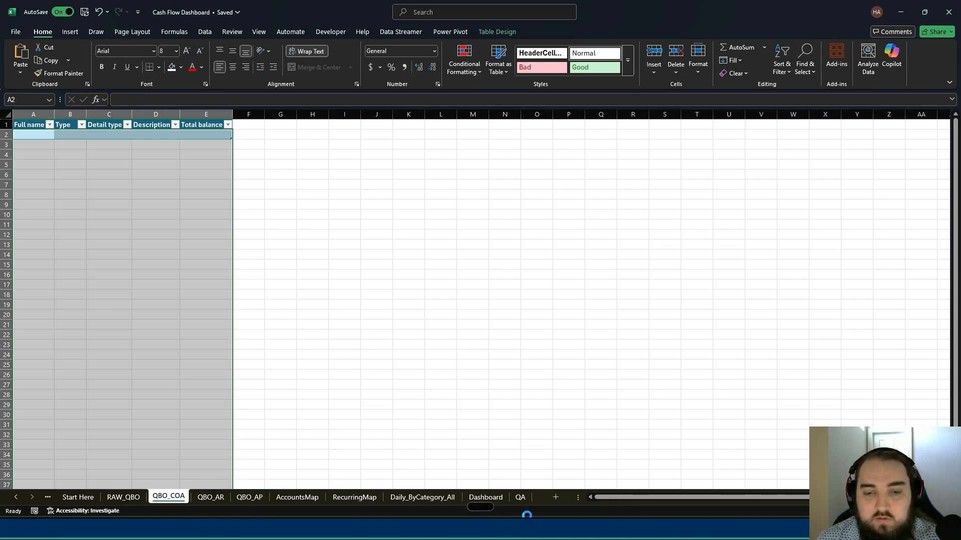
- Copy the range B6:H34 from the A/R Aging Detail Report workbook
left_click(610, 539)
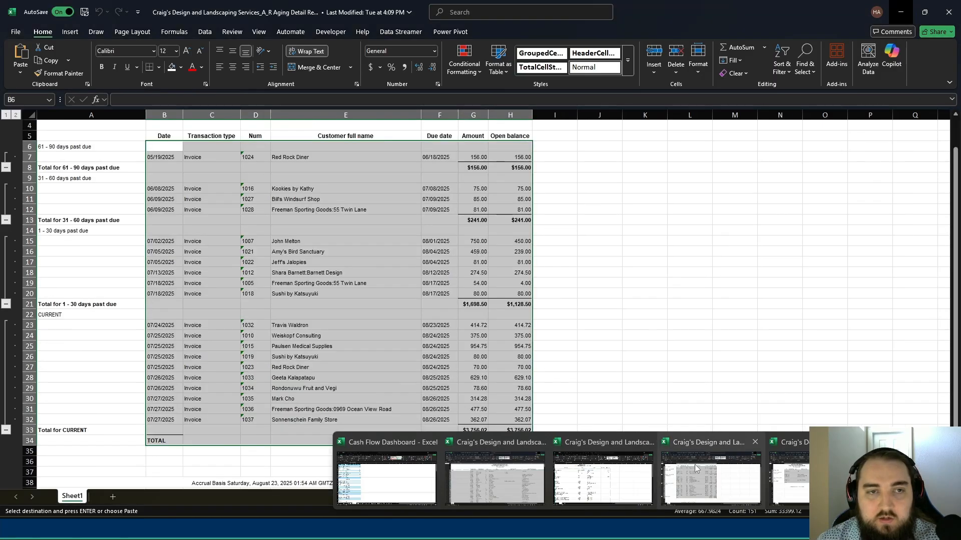
left_click(694, 464)
key("ctrl+c")
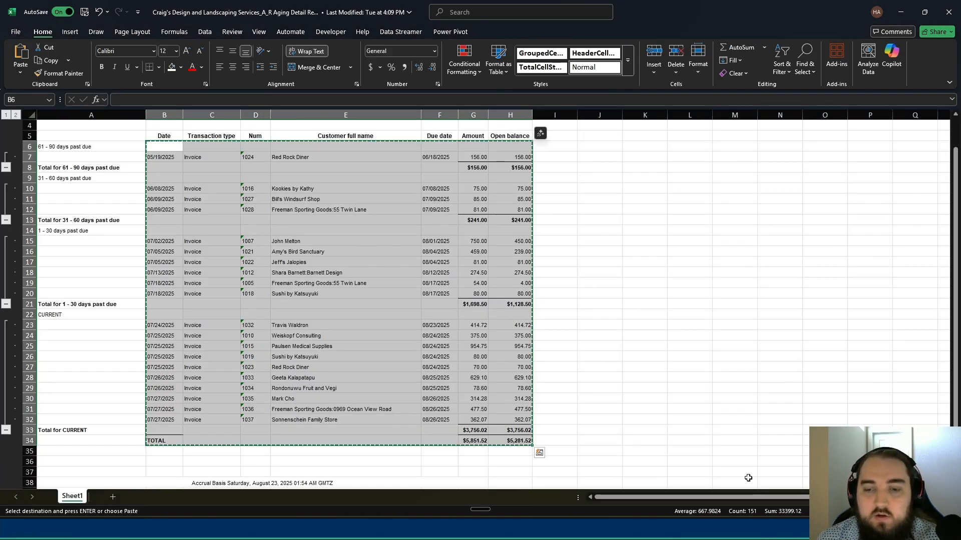
- Paste the copied A/R aging rows into the QBO_AR table of the Cash Flow Dashboard workbook, starting at cell A2
mouse_move(569, 533)
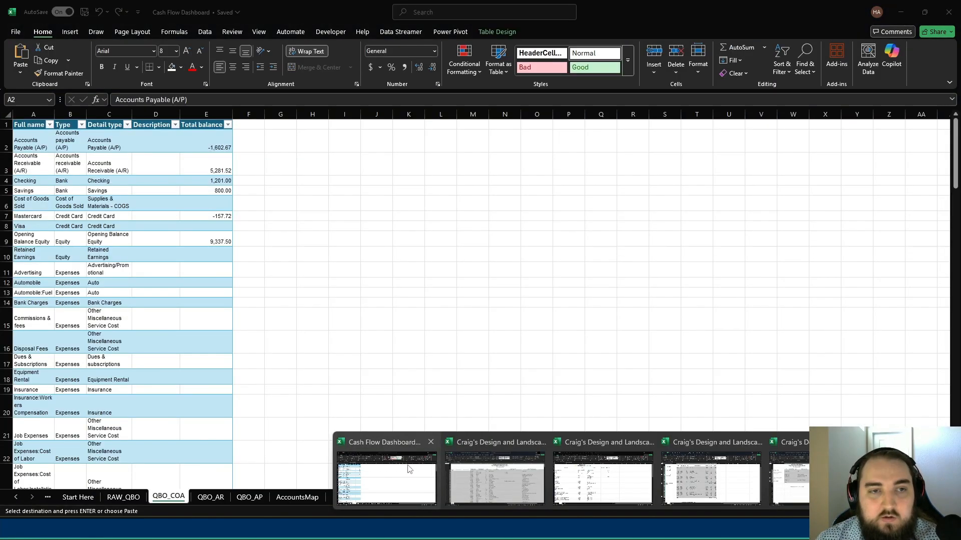
left_click(375, 470)
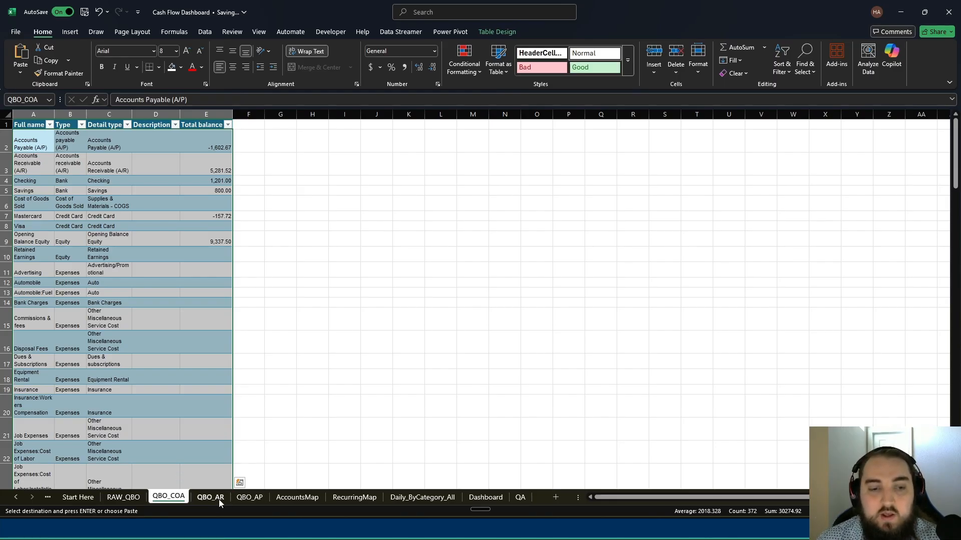
left_click(210, 497)
left_click(35, 134)
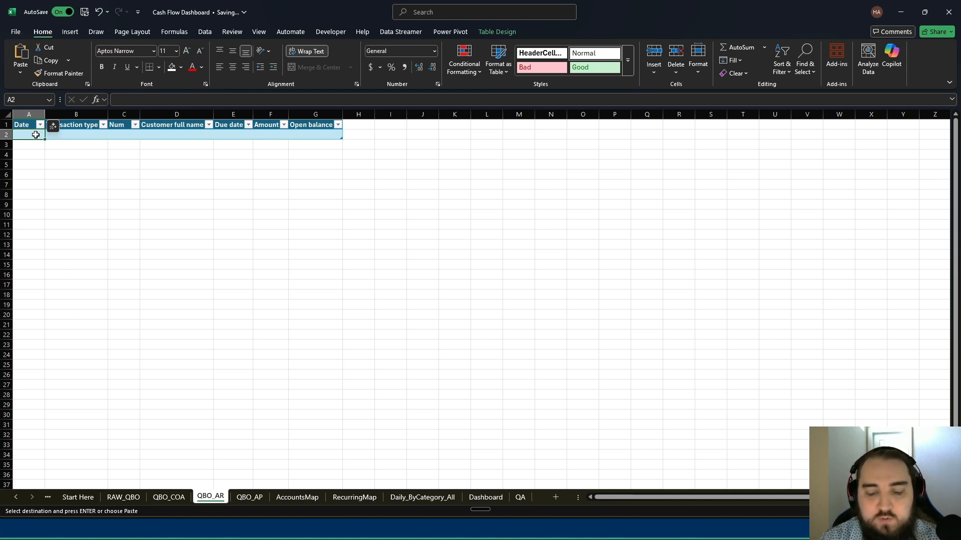
key("ctrl+v")
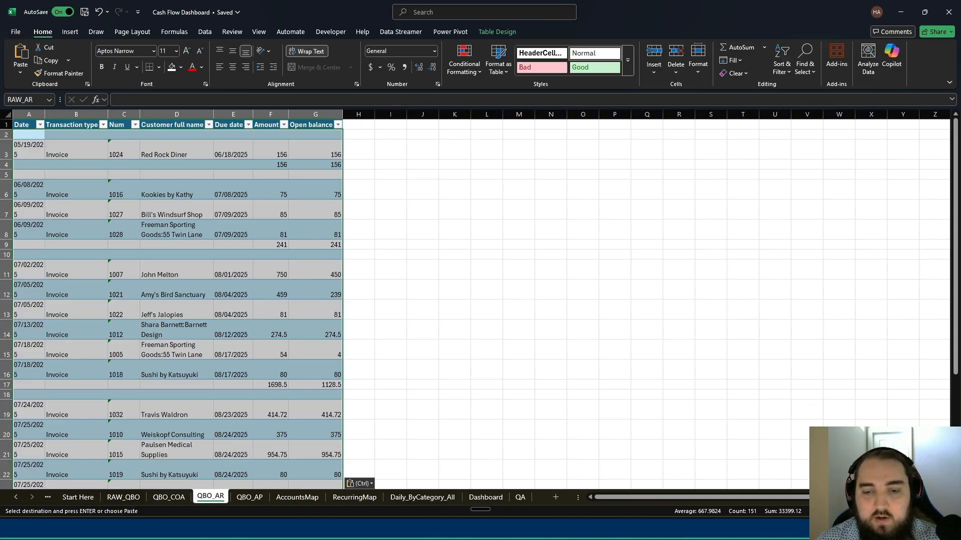
- Copy the range B6:I17 from the A/P Aging Detail Report workbook
mouse_move(604, 529)
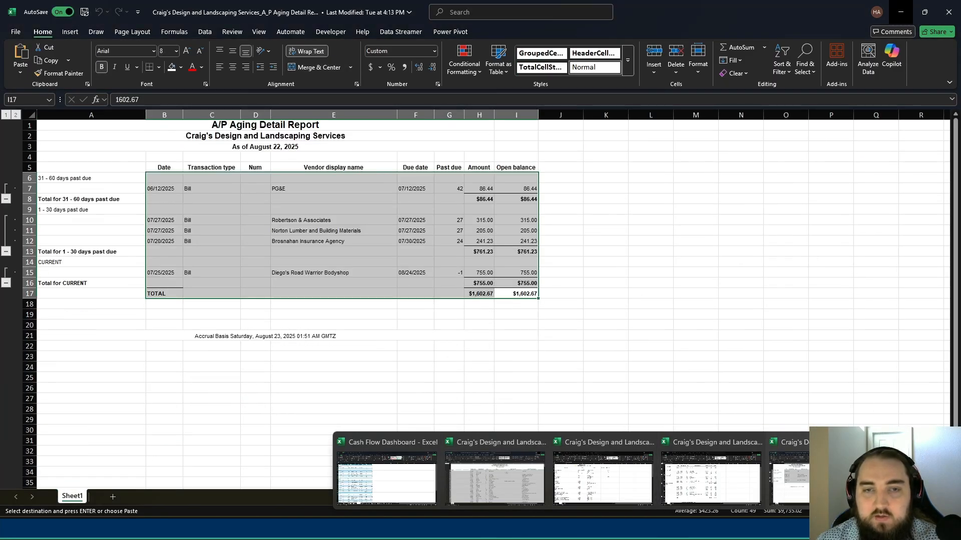
left_click(825, 479)
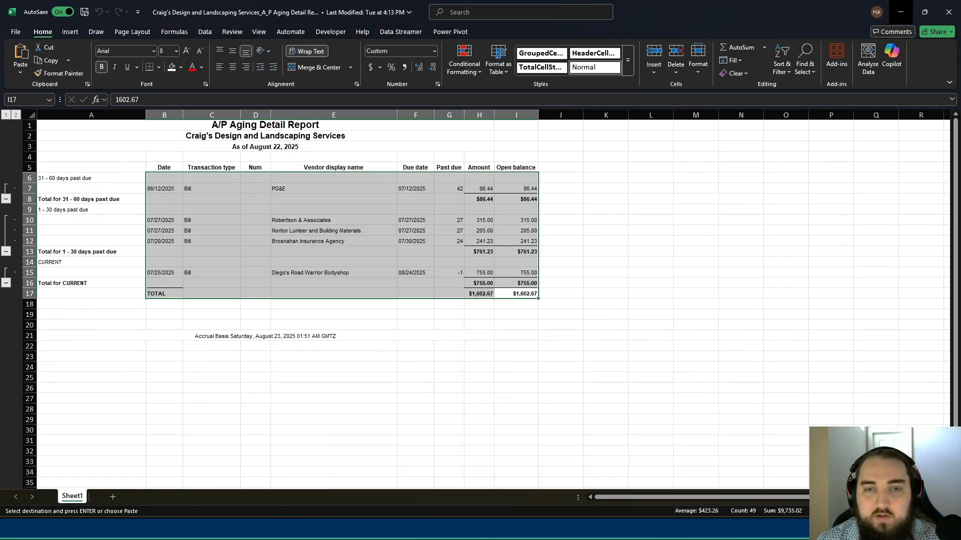
key("ctrl+c")
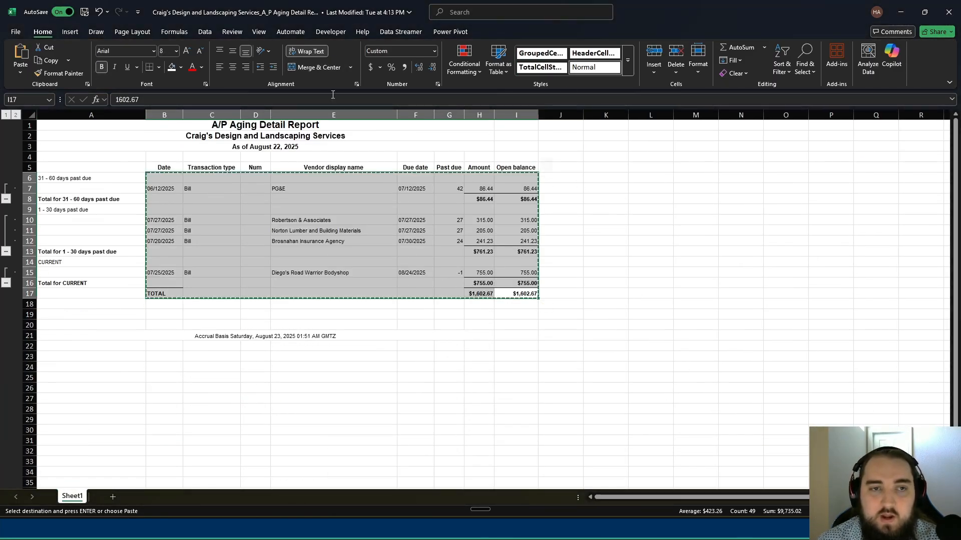
- Paste the copied A/P aging rows into the QBO_AP table of the Cash Flow Dashboard workbook, starting at cell A2
left_click(901, 12)
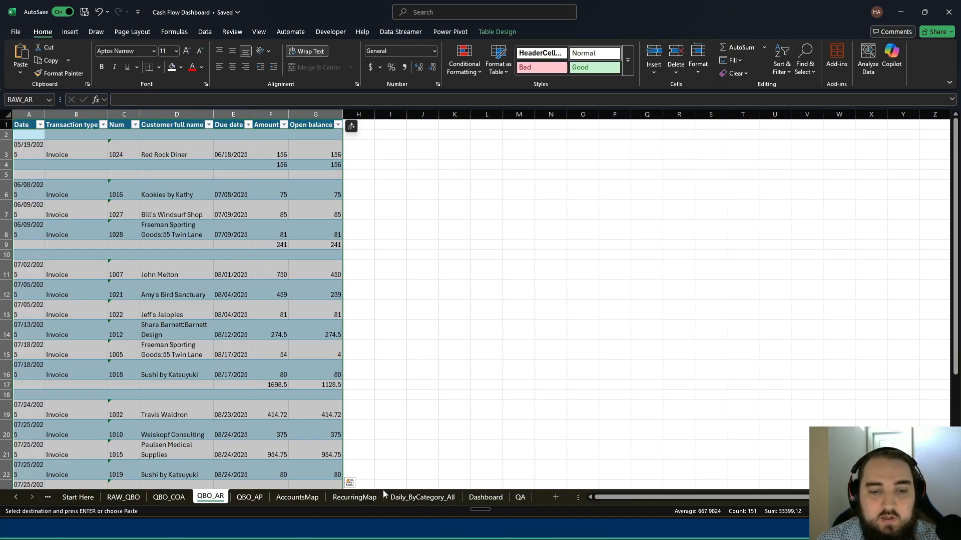
left_click(249, 496)
left_click(36, 134)
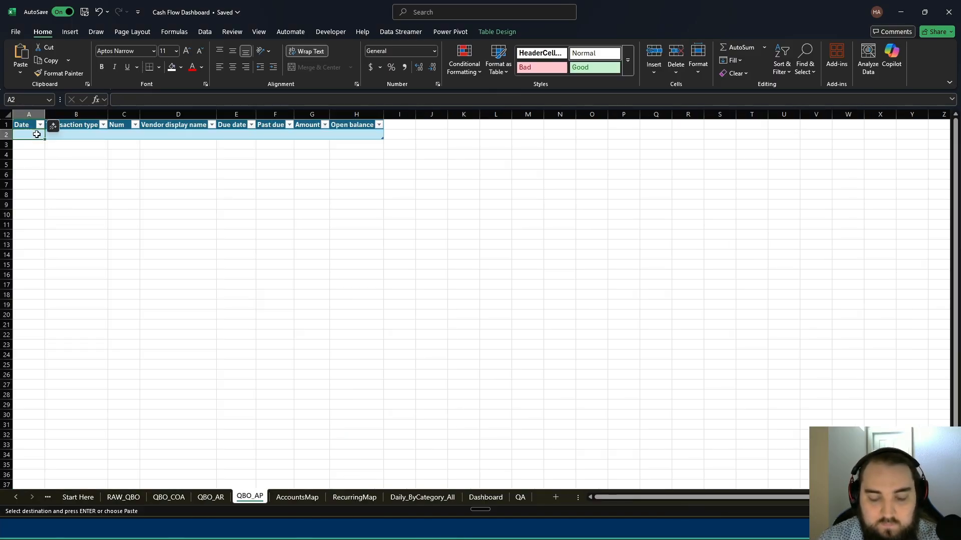
key("ctrl+v")
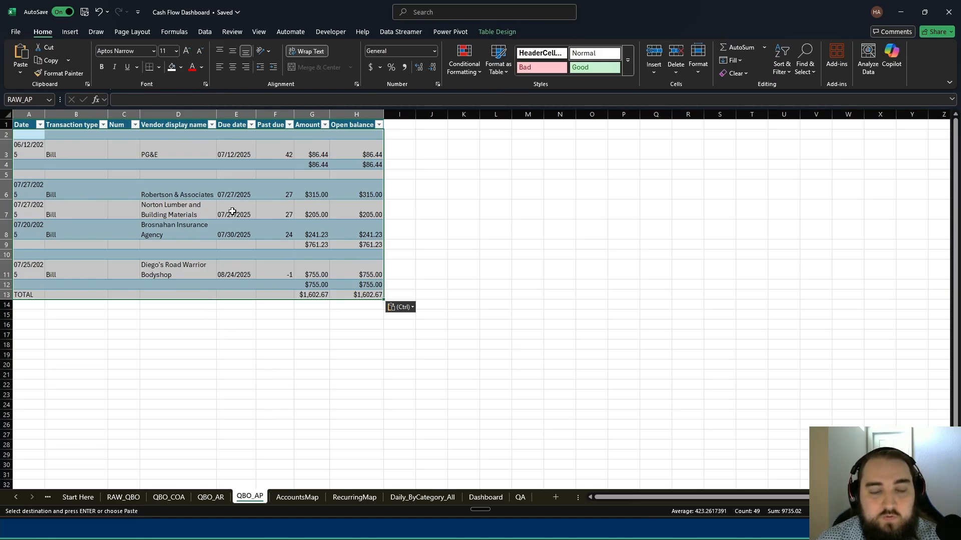
left_click(416, 187)
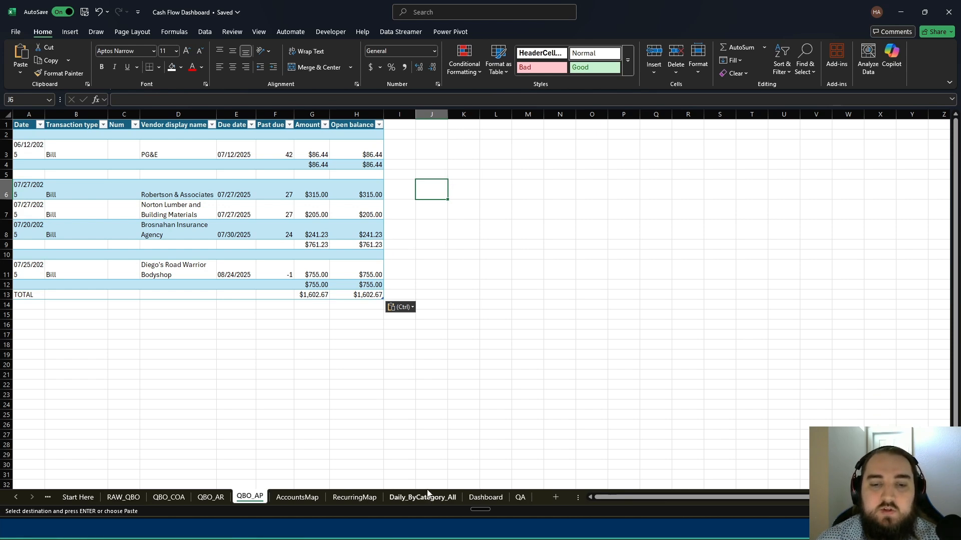
- Examine the green recurring template table on the RecurringMap sheet, including its Party, Category and Status columns
left_click(354, 497)
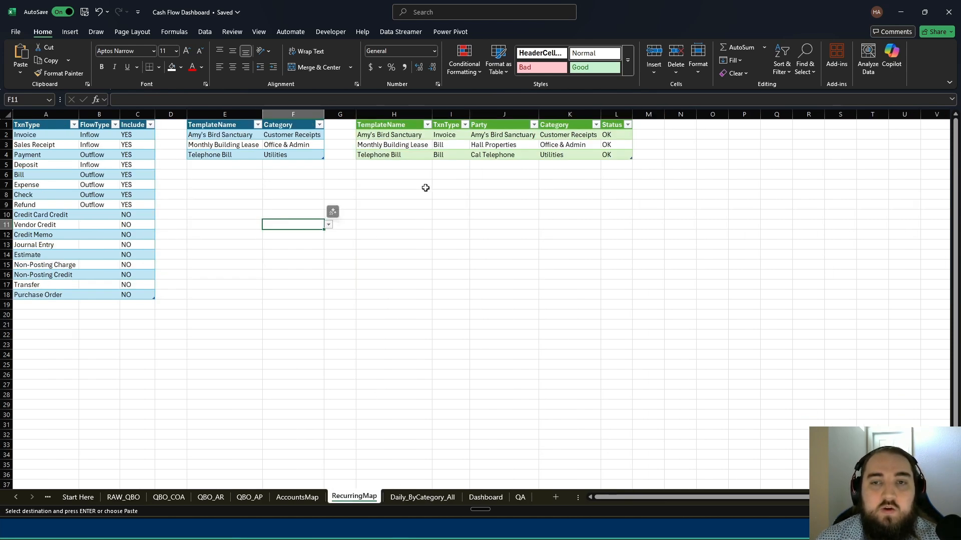
left_click(412, 167)
left_click(437, 195)
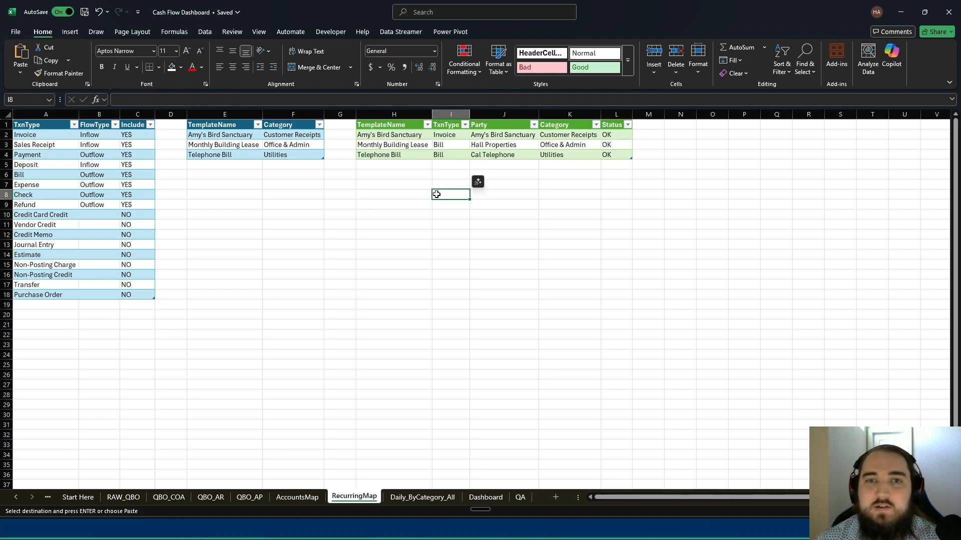
left_click_drag(380, 125, 607, 156)
left_click(607, 157)
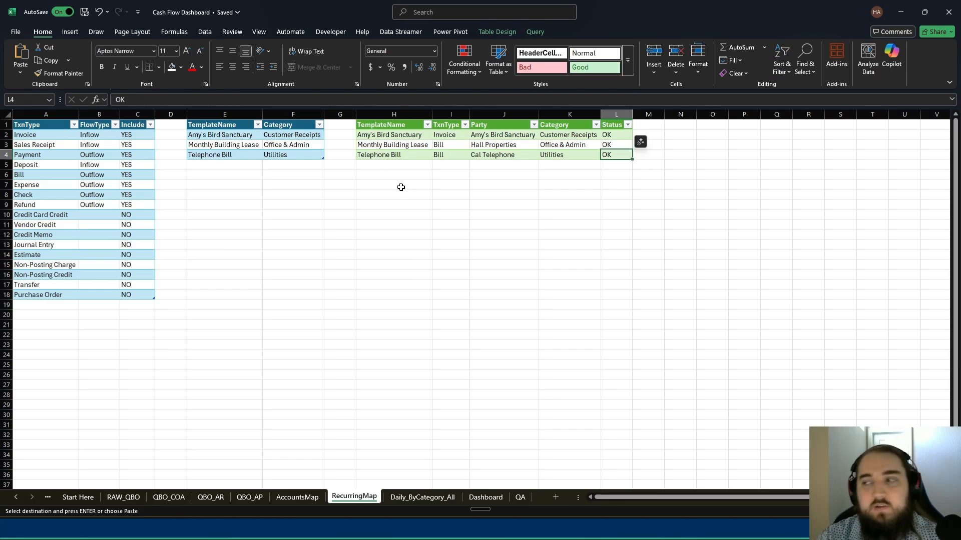
left_click(398, 215)
left_click(512, 139)
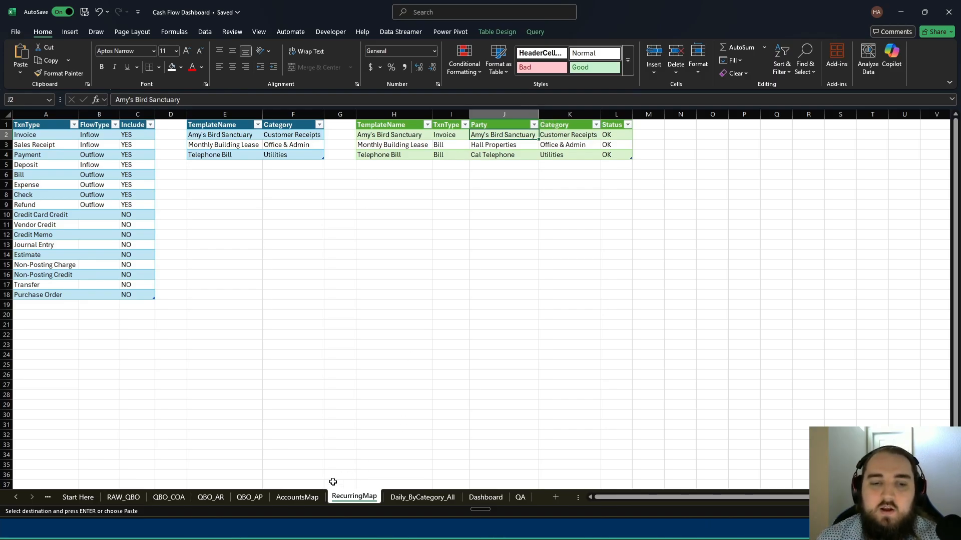
- Refresh all queries and data connections in the workbook
left_click(237, 498)
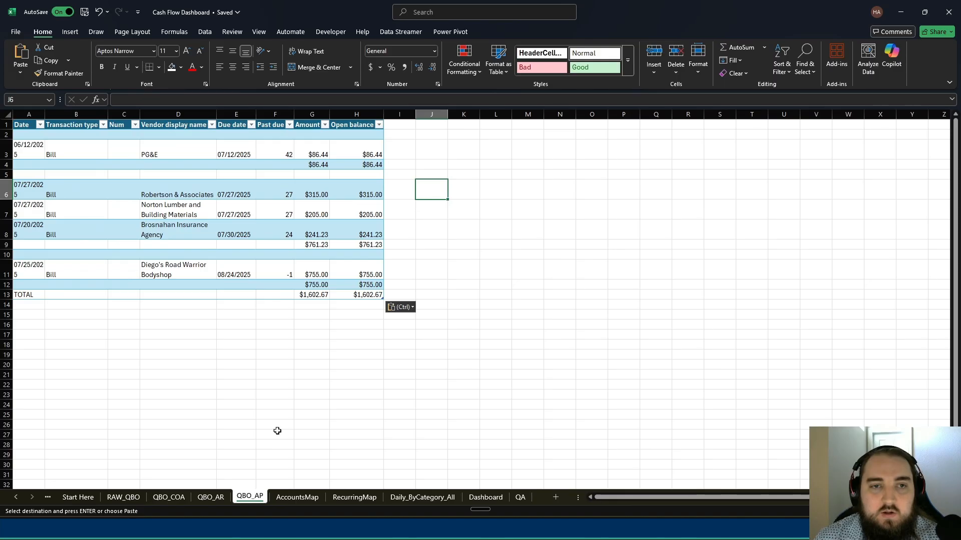
left_click(204, 32)
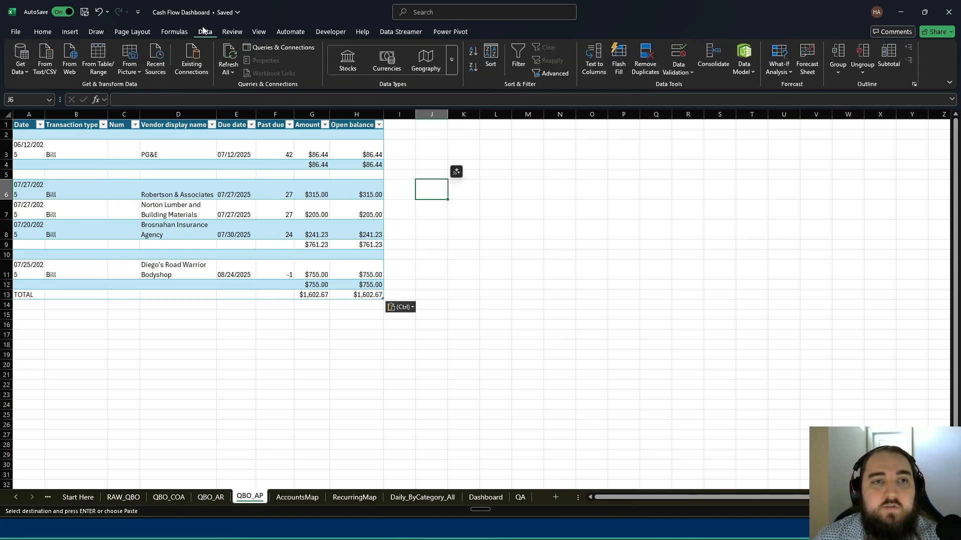
left_click(234, 54)
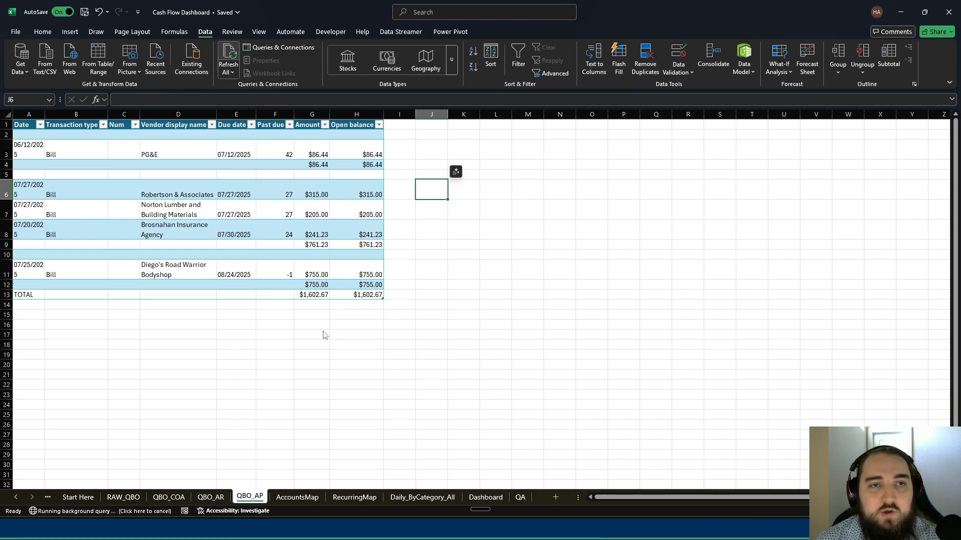
- Review the AccountsMap sheet, checking how each QBO_Account is assigned a Category and a FlowType
left_click(296, 497)
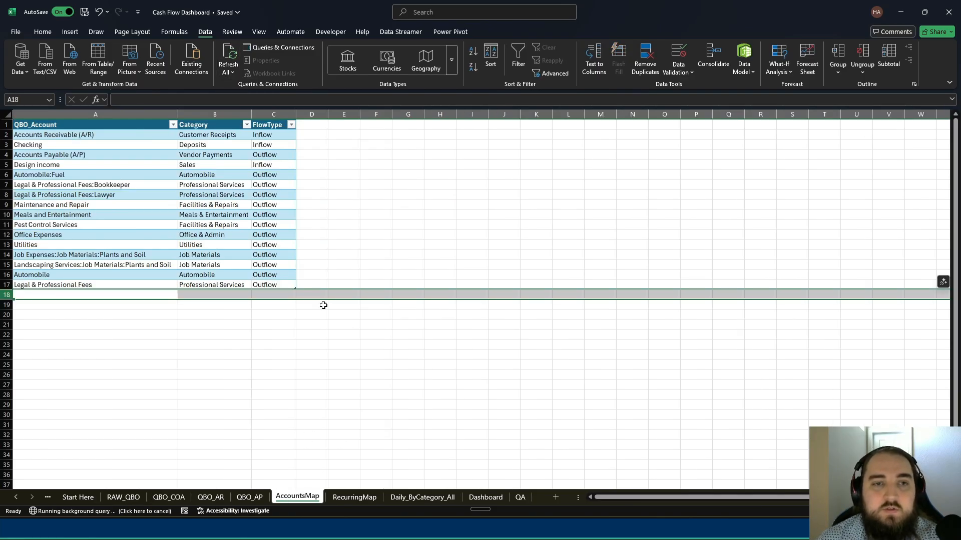
left_click(311, 345)
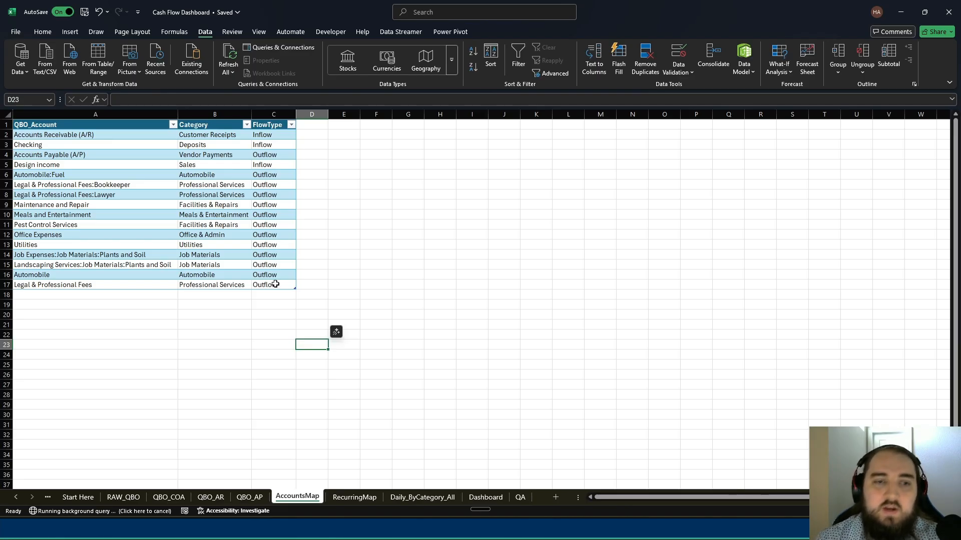
left_click(276, 285)
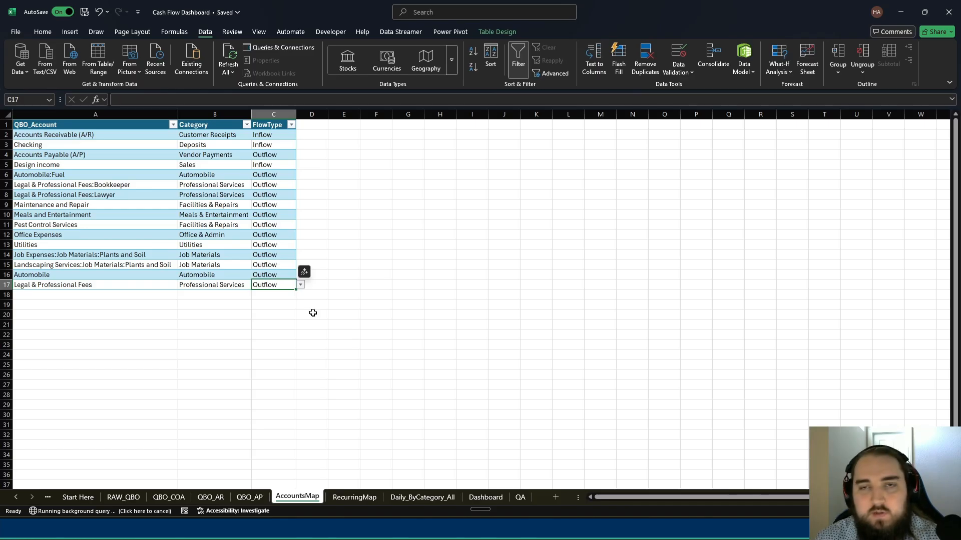
left_click(332, 296)
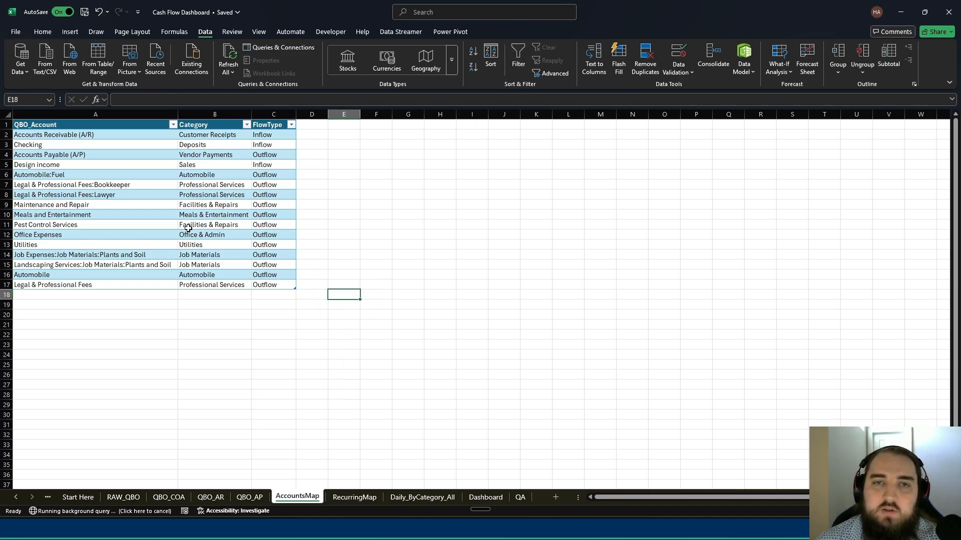
left_click(379, 315)
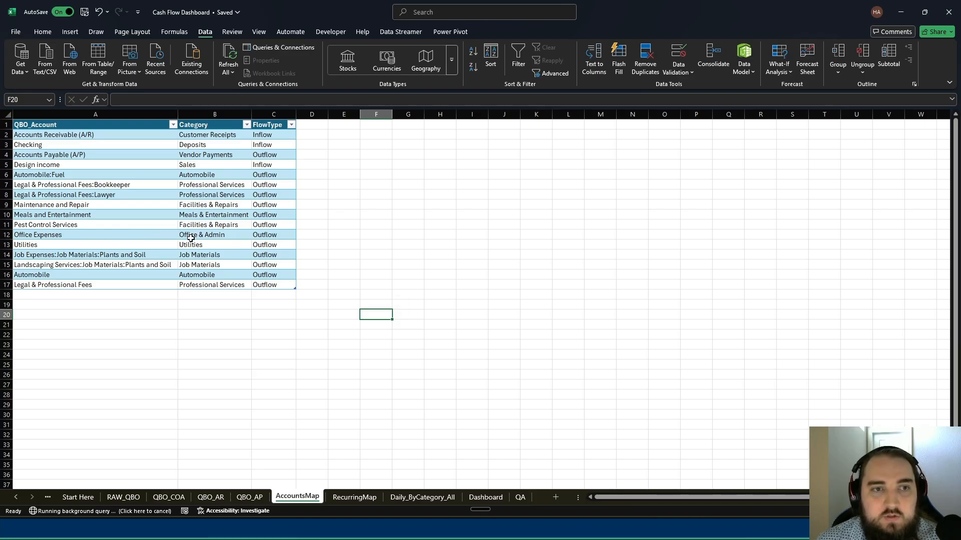
left_click_drag(223, 132, 228, 283)
left_click(334, 184)
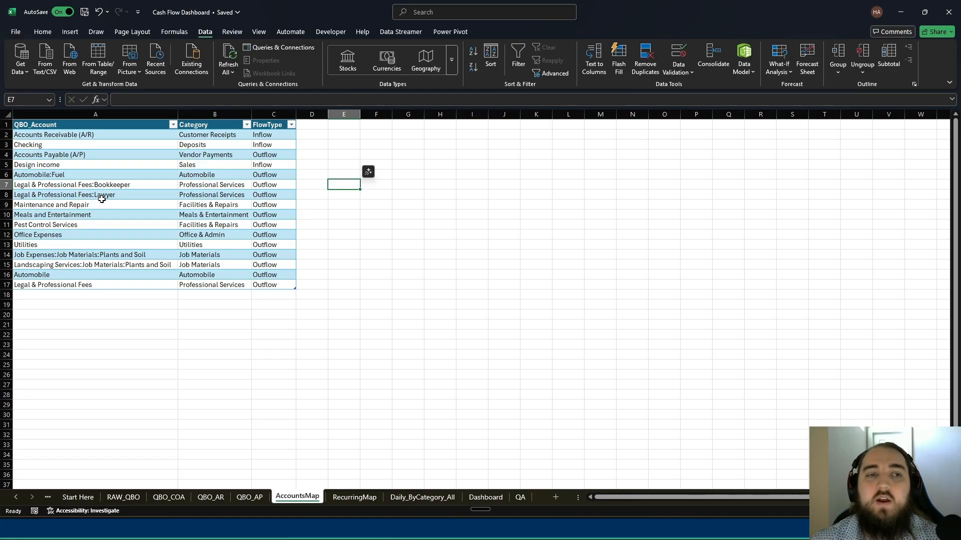
left_click(70, 154)
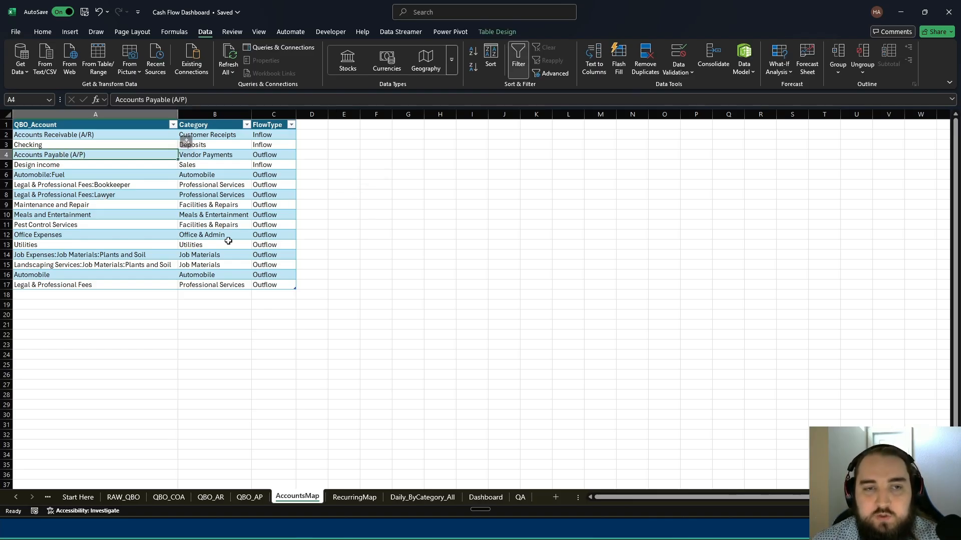
left_click_drag(43, 133, 80, 286)
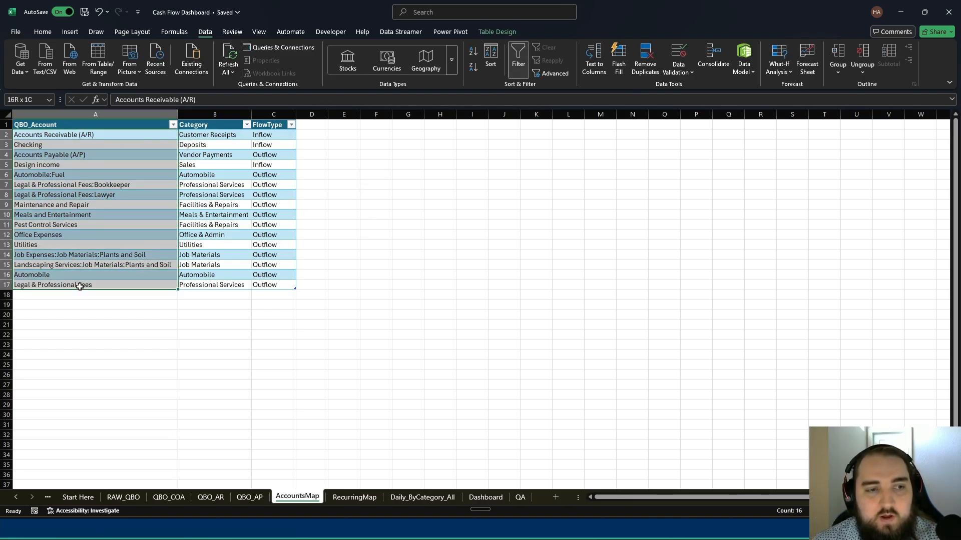
left_click_drag(216, 138, 215, 289)
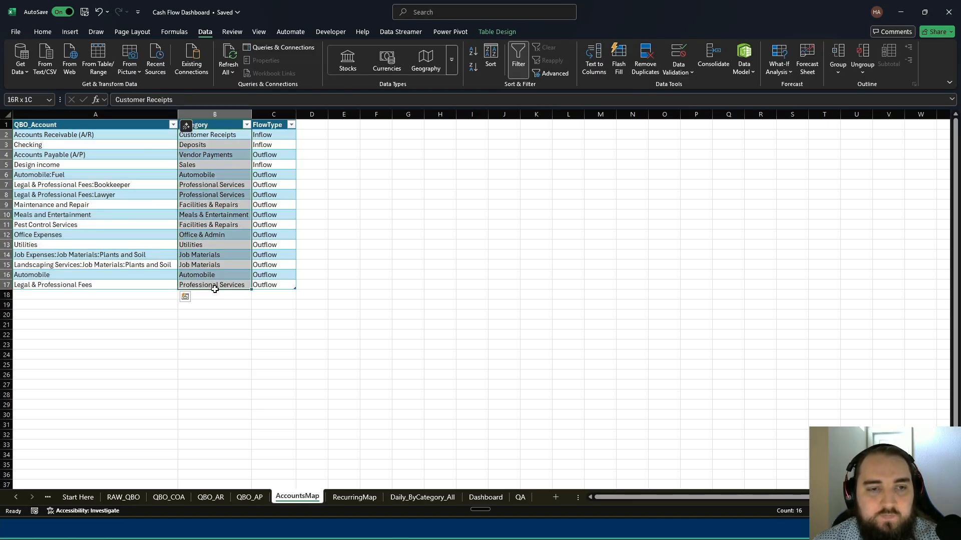
left_click_drag(275, 136, 279, 286)
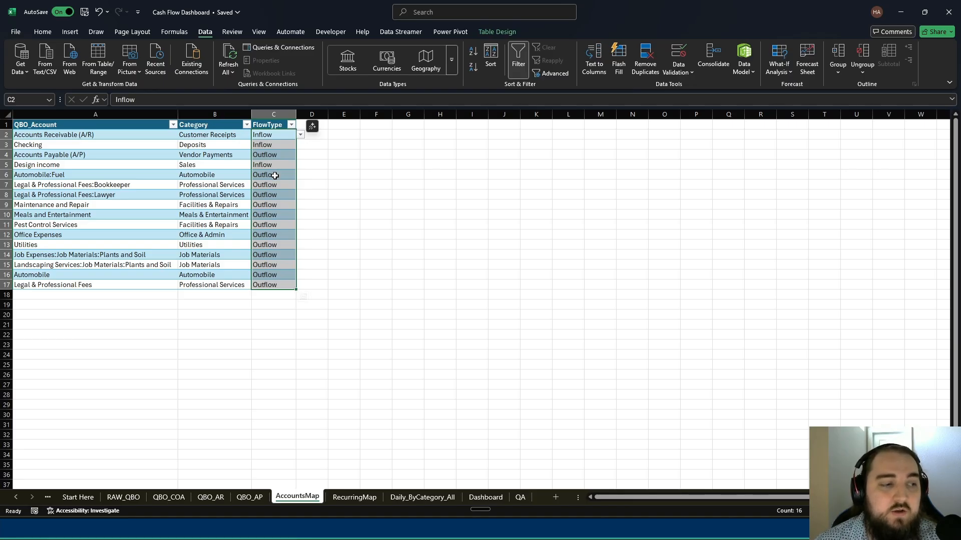
- Review the RecurringMap sheet's transaction type table, checking the FlowType and Include setting of each TxnType
left_click(355, 497)
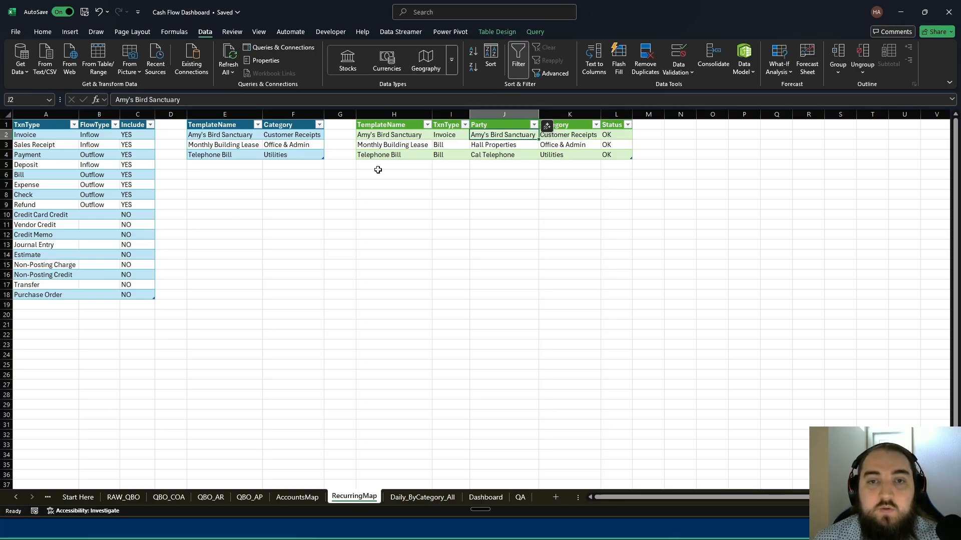
left_click_drag(389, 164, 640, 126)
left_click(340, 185)
left_click_drag(24, 138, 322, 311)
left_click(382, 268)
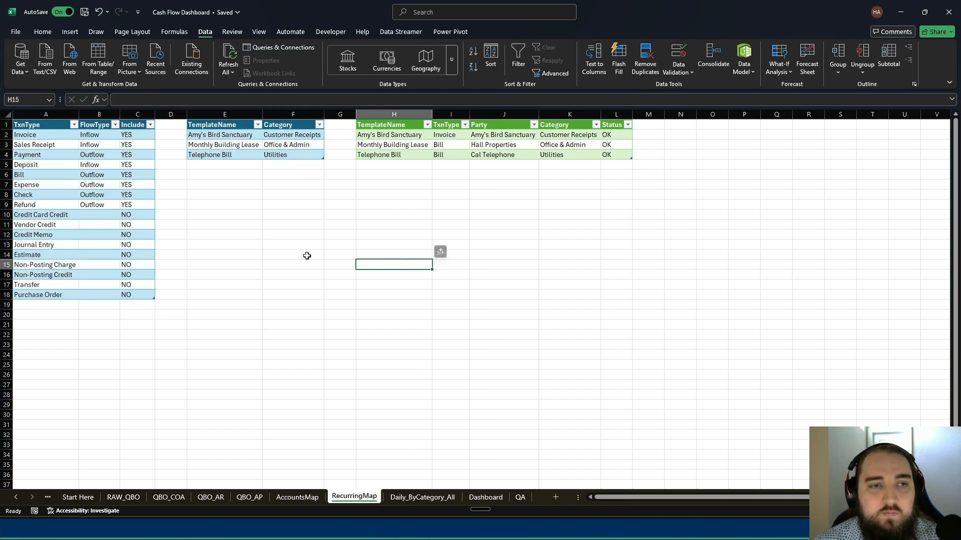
left_click_drag(47, 134, 151, 294)
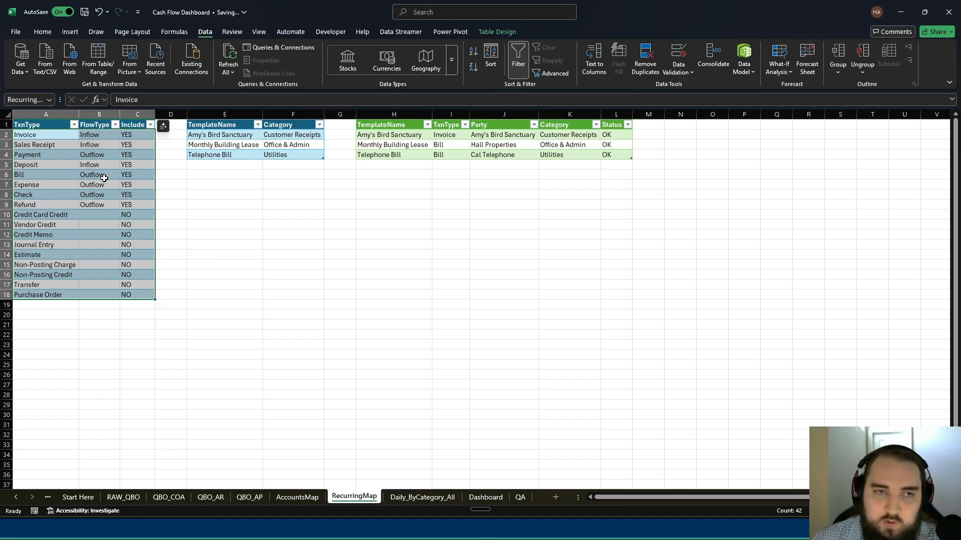
left_click(203, 224)
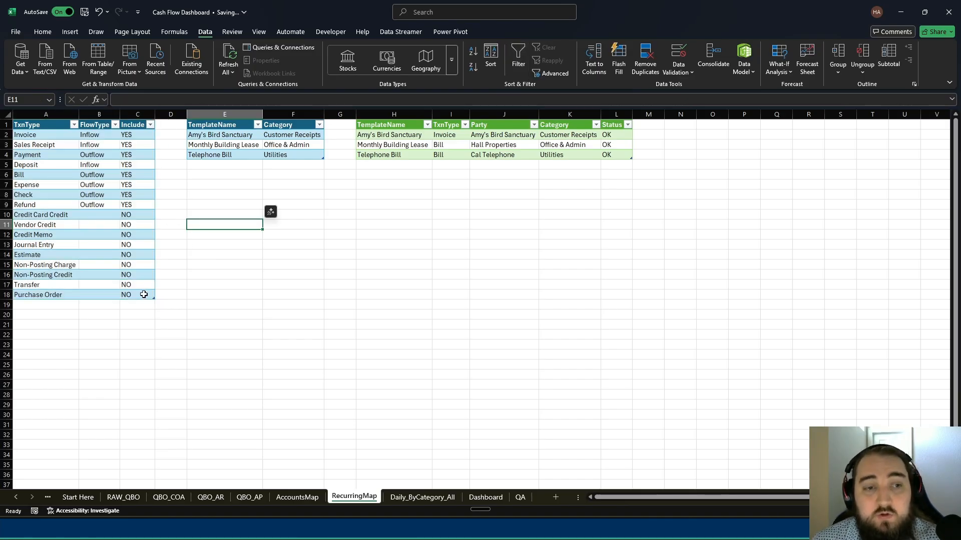
left_click_drag(148, 291, 59, 131)
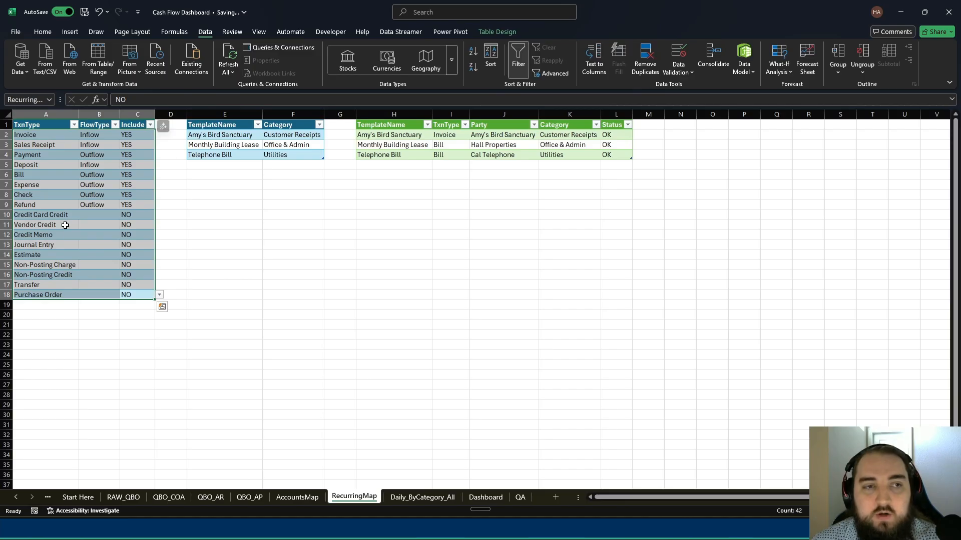
left_click(88, 135)
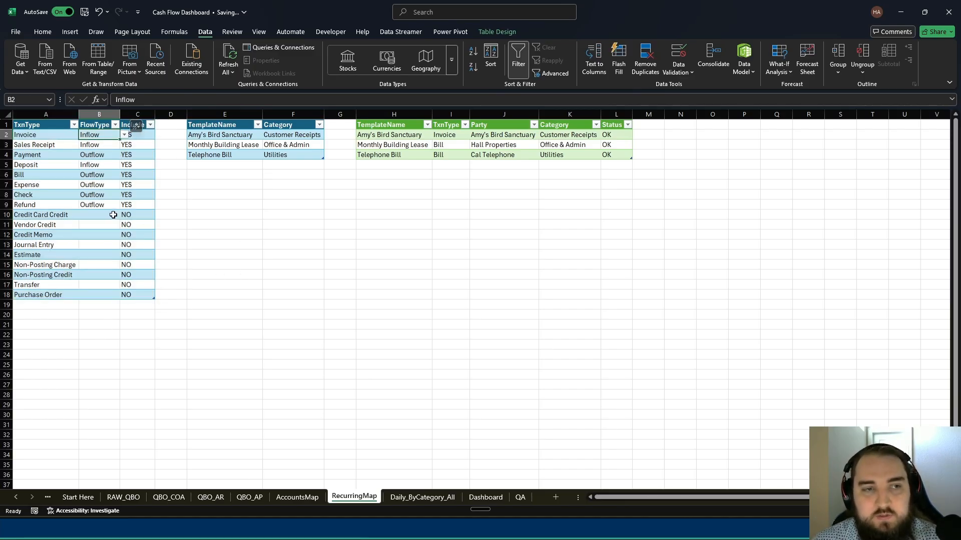
left_click_drag(134, 286, 133, 135)
left_click(303, 175)
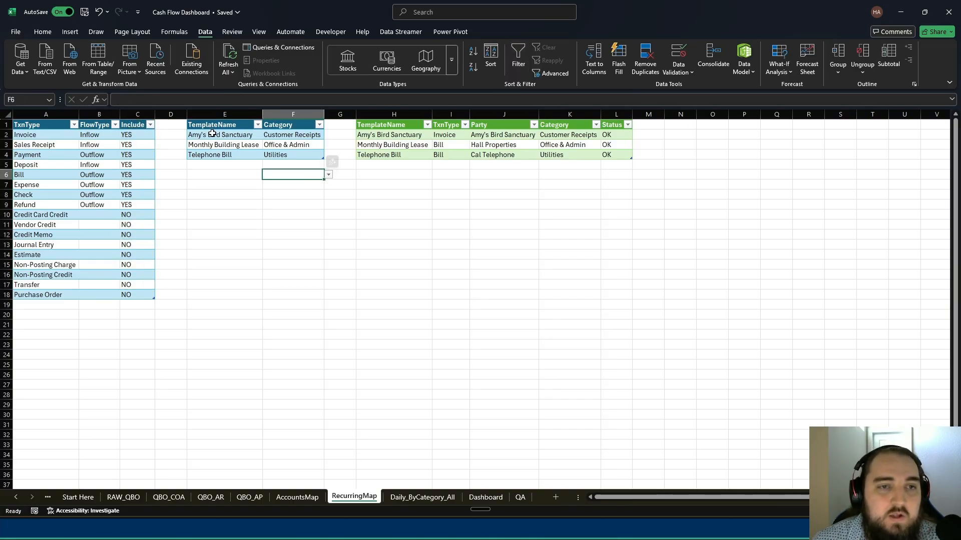
- Compare the TemplateName entries in the two recurring template tables and check the Category assigned to each template
left_click_drag(213, 135, 316, 154)
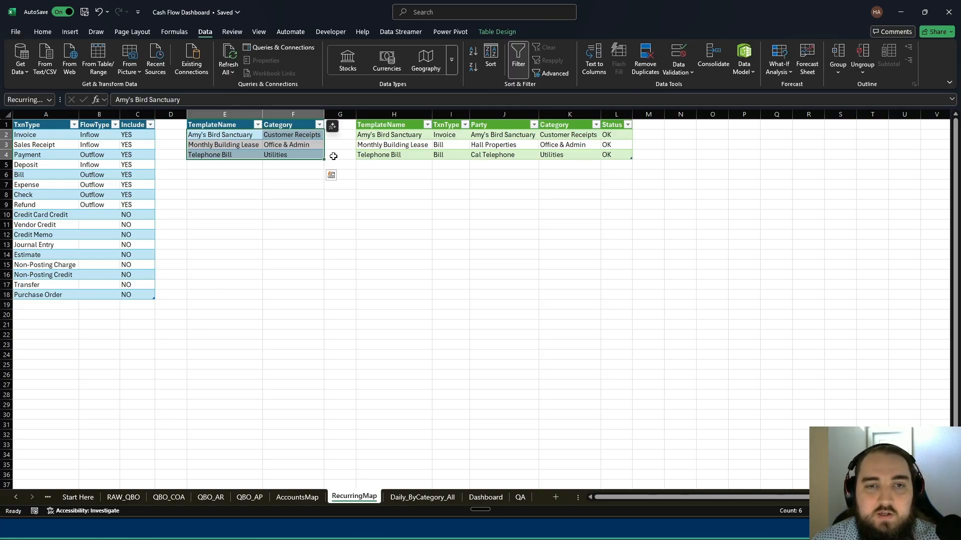
left_click(401, 134)
left_click_drag(215, 134, 302, 151)
left_click_drag(393, 135, 395, 165)
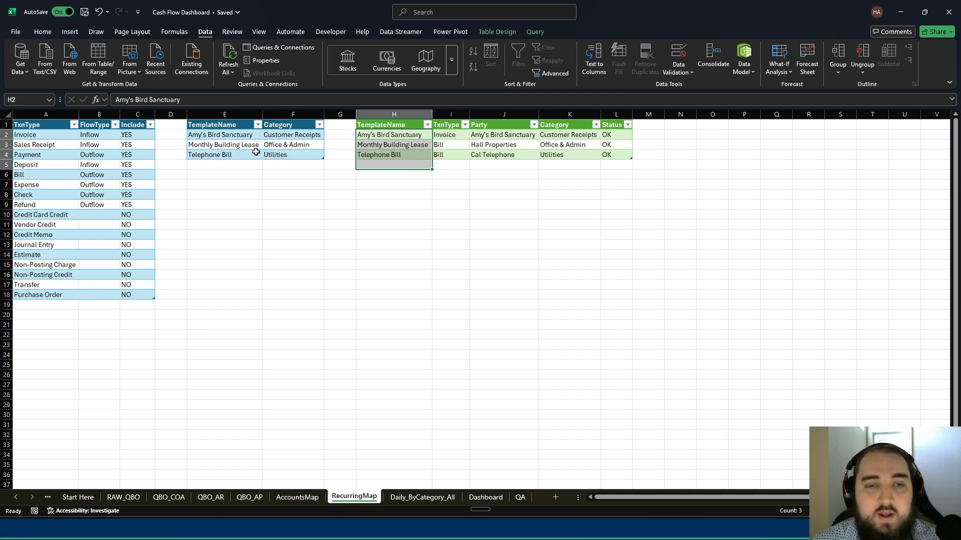
left_click_drag(236, 135, 229, 173)
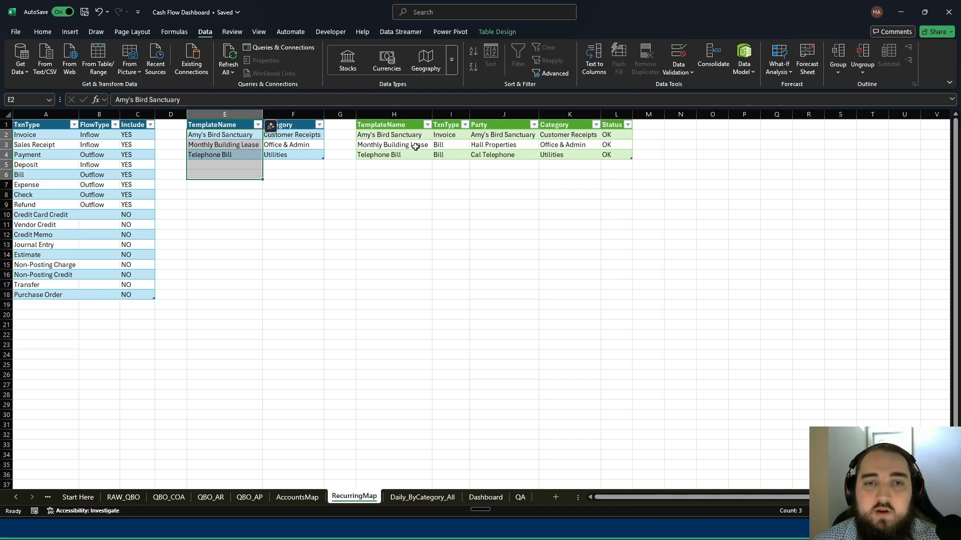
left_click(410, 146)
left_click_drag(388, 223, 387, 115)
left_click(281, 156)
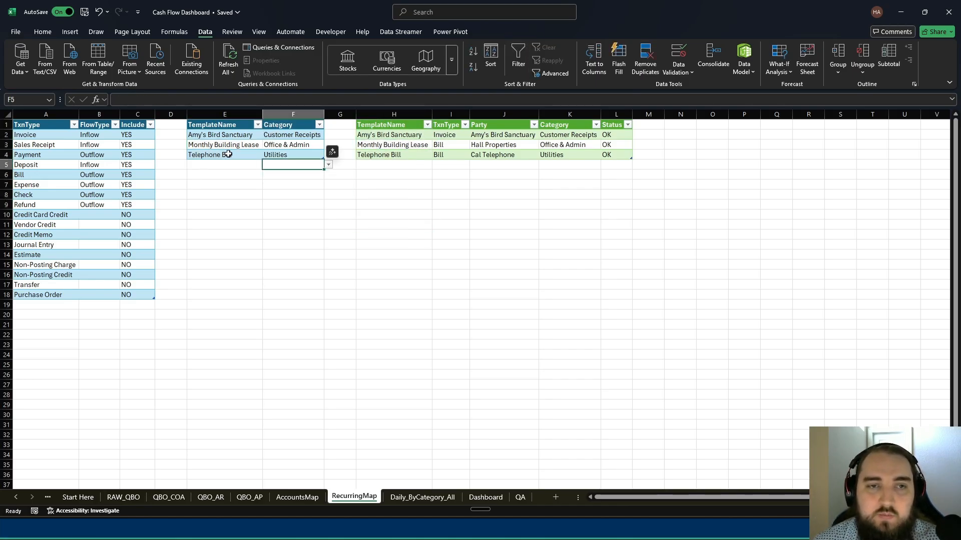
left_click_drag(274, 155, 293, 133)
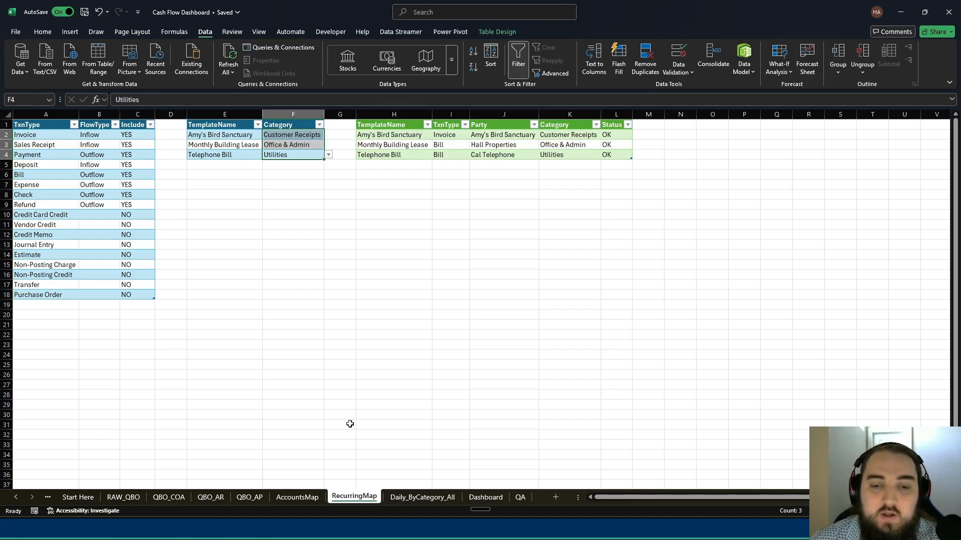
- View the daily category totals on the Daily_ByCategory_All sheet and the weekly forecast on the Dashboard sheet
left_click(406, 498)
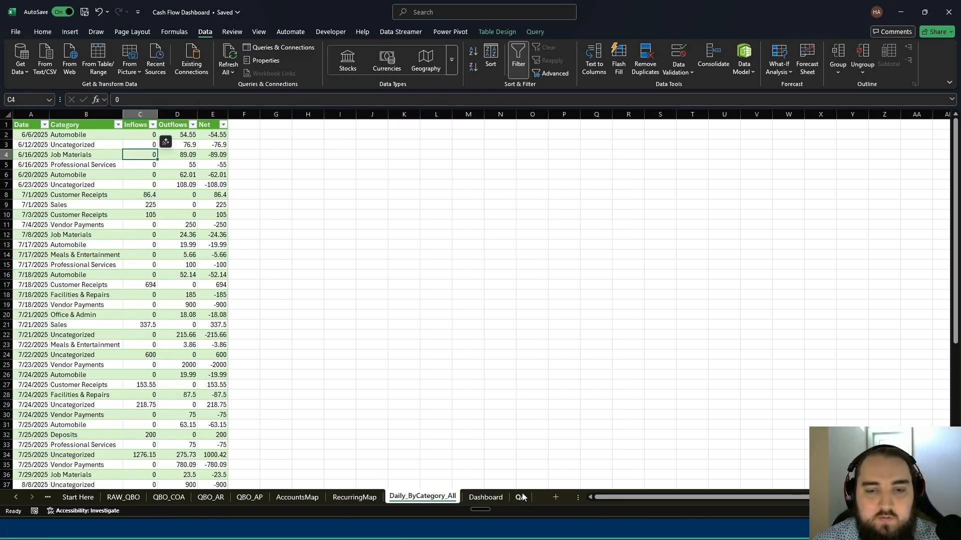
left_click(486, 498)
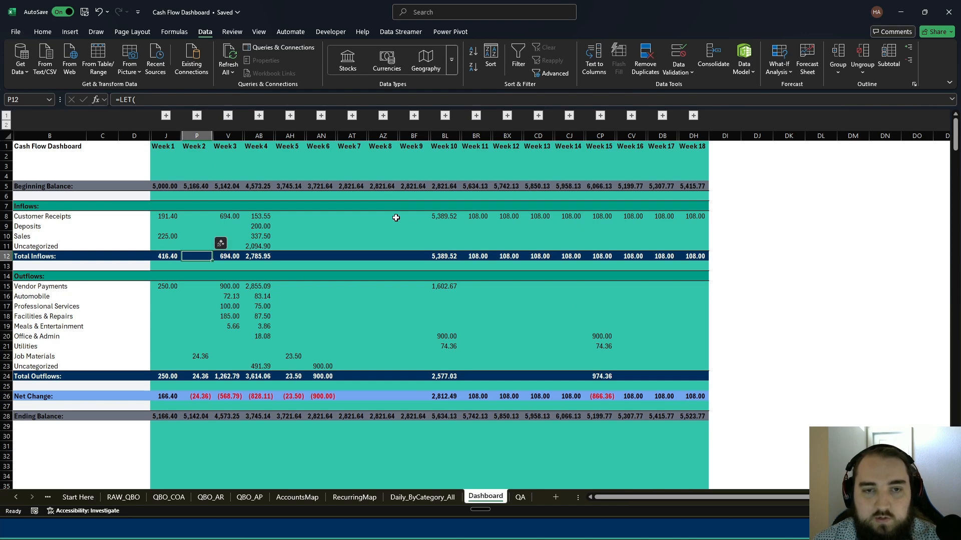
- Look through the transaction rows on the RAW_QBO sheet, from the Checking entries to the TOTAL row at the end
left_click(422, 497)
left_click(354, 497)
left_click(298, 498)
left_click(210, 497)
left_click(169, 497)
left_click(124, 497)
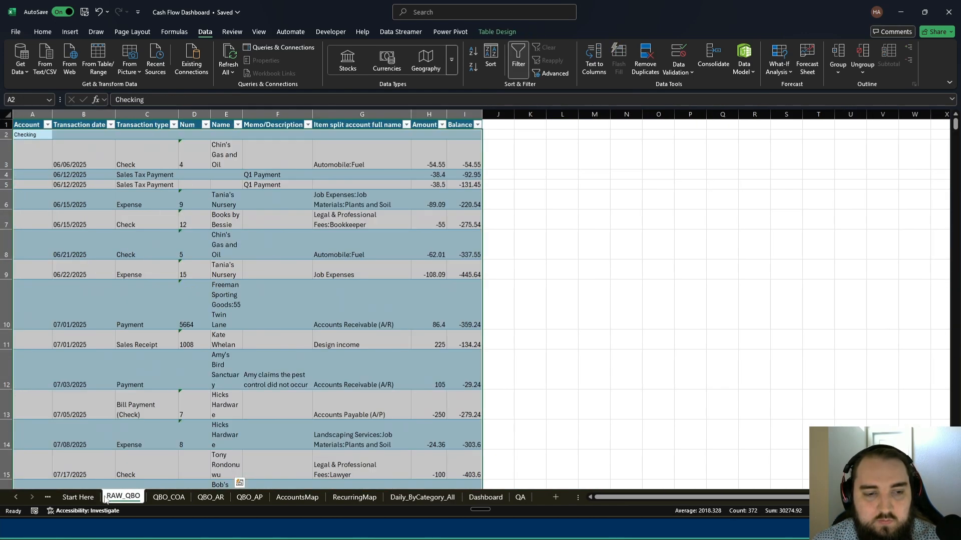
scroll(247, 341, "down", 5)
scroll(247, 341, "down", 5)
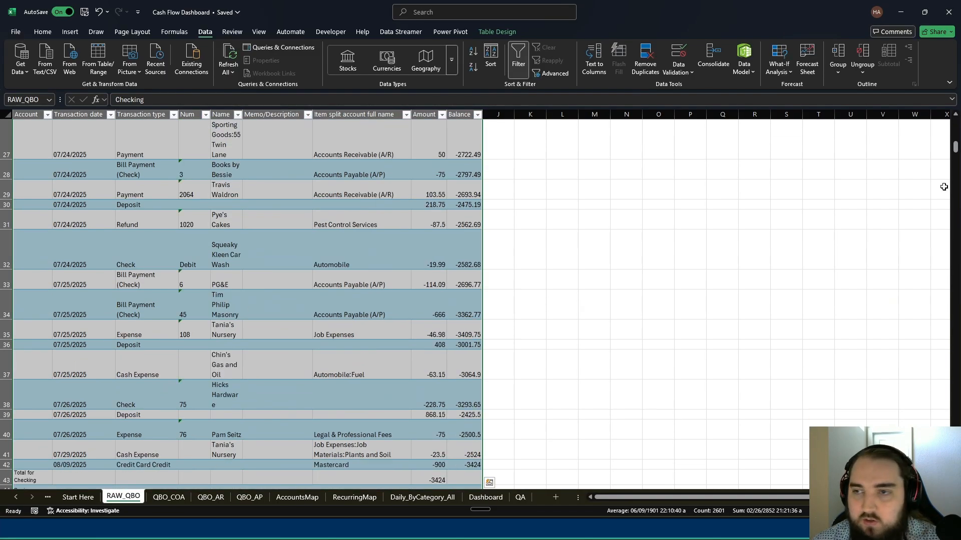
left_click_drag(955, 149, 939, 475)
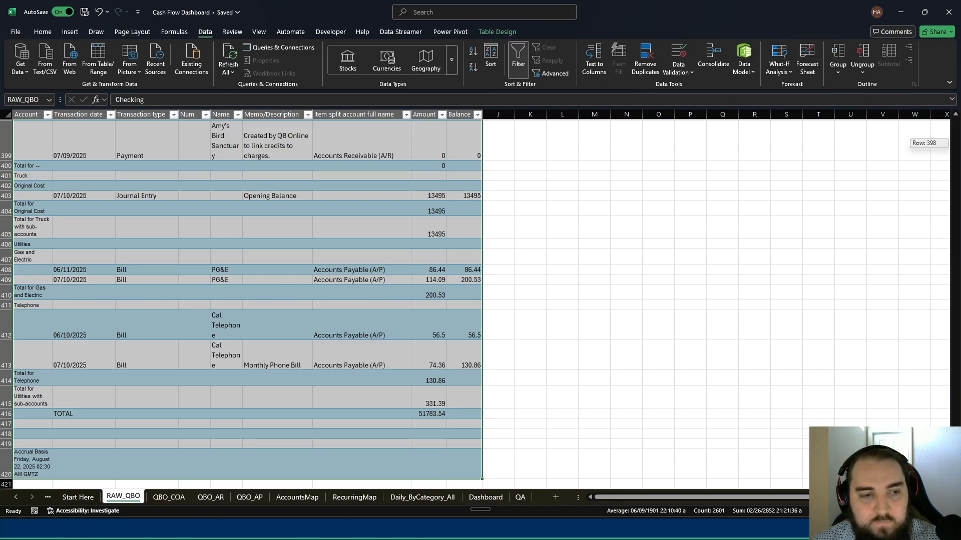
left_click_drag(939, 475, 892, 75)
- Return to the Dashboard sheet and examine Week 1's beginning balance, ending balance and net change
left_click(249, 497)
left_click(286, 497)
key("ctrl+Page_Down")
key("ctrl+Page_Down")
key("ctrl+Page_Down")
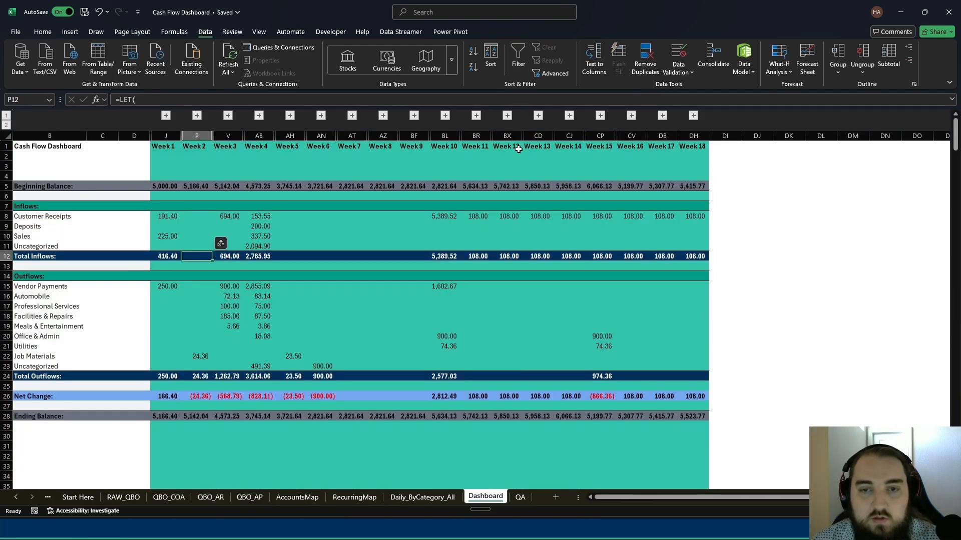
left_click(318, 307)
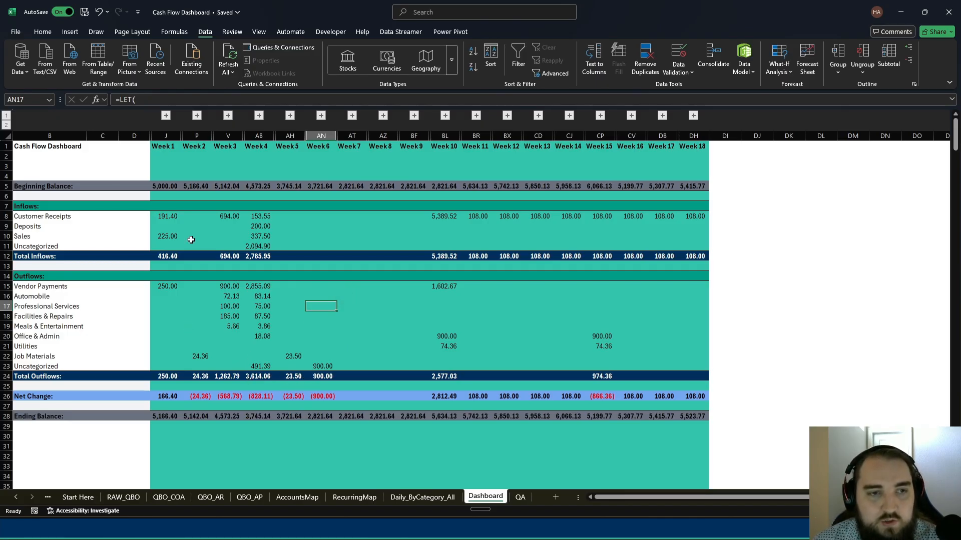
left_click(173, 187)
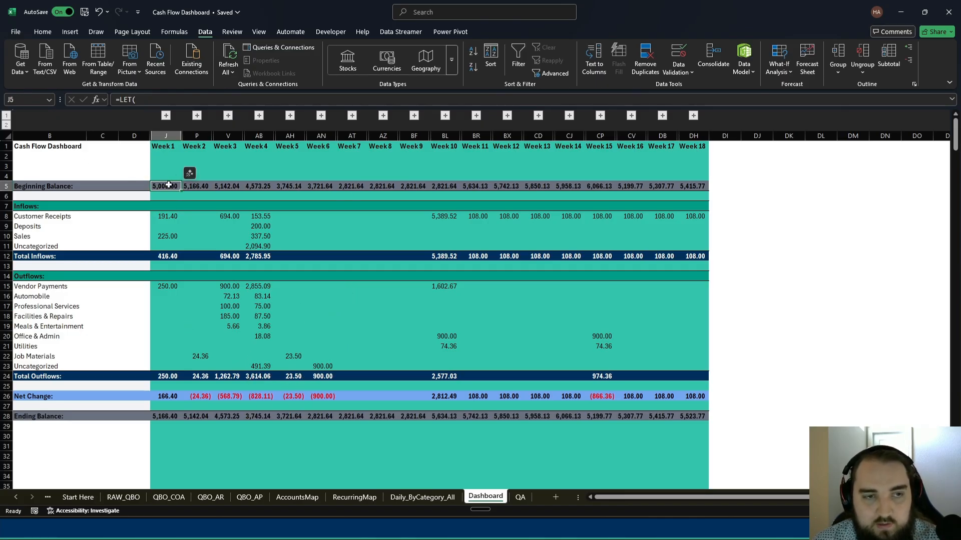
left_click(165, 417)
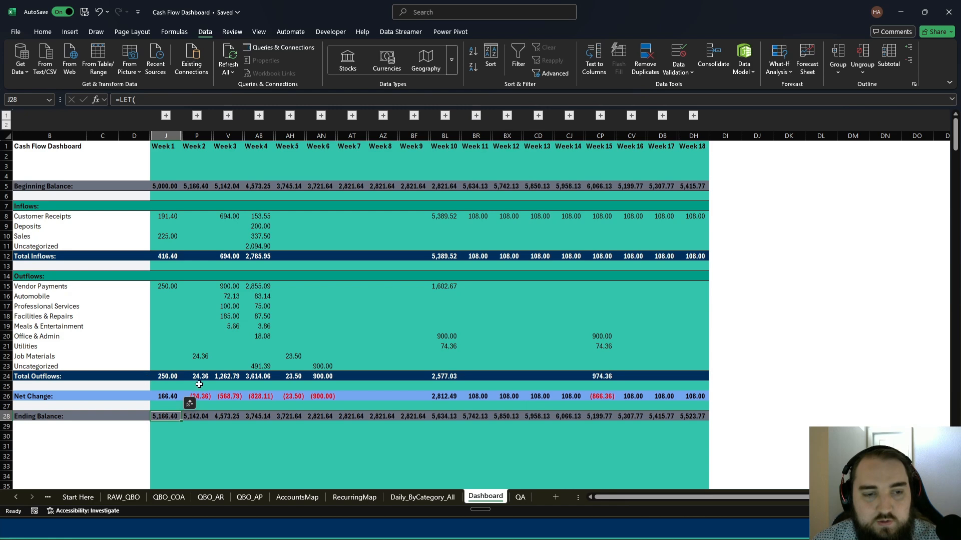
left_click(170, 395)
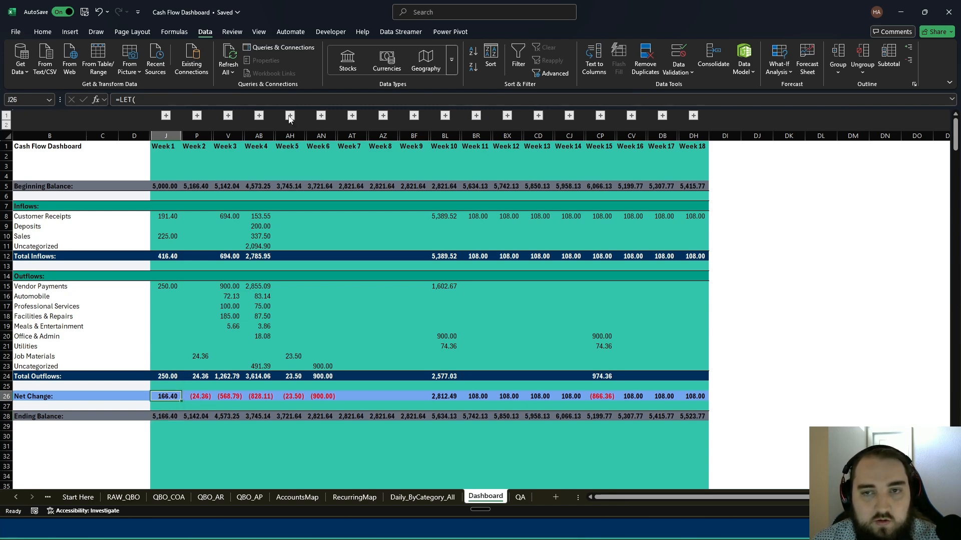
- Expand the Dashboard's grouped columns to daily detail and examine the daily inflows and outflows for Weeks 3 and 4
left_click(7, 125)
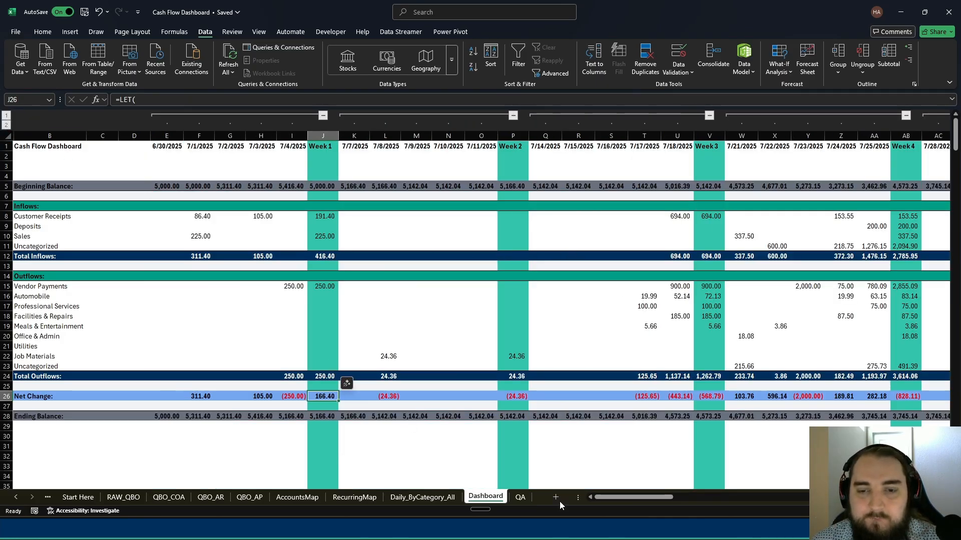
left_click_drag(614, 498, 589, 482)
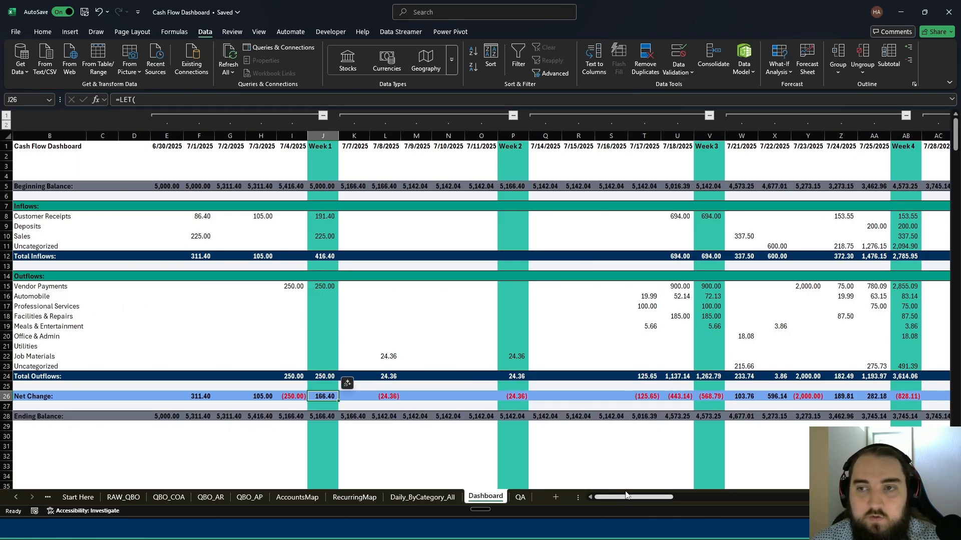
mouse_move(611, 216)
left_mouse_down()
mouse_move(853, 326)
mouse_move(881, 377)
left_mouse_up()
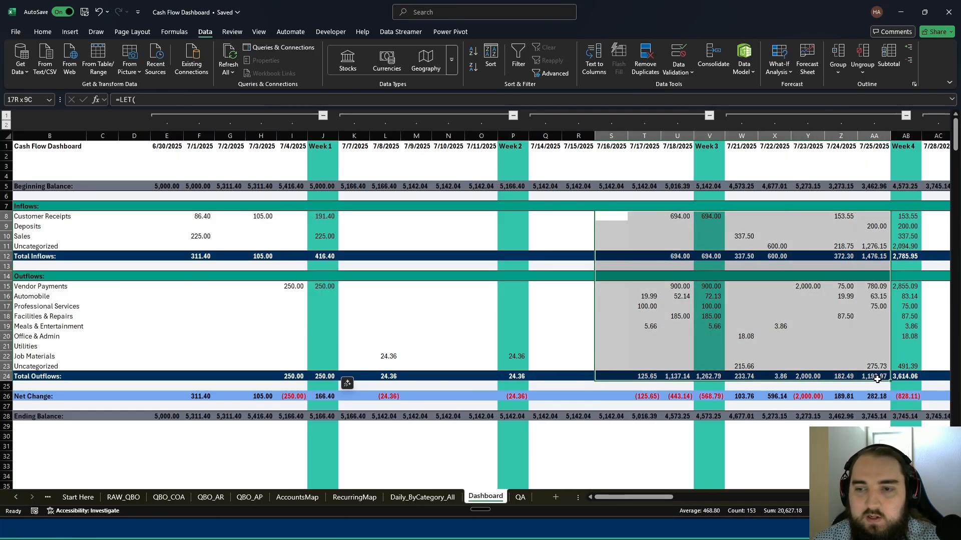
left_click(773, 220)
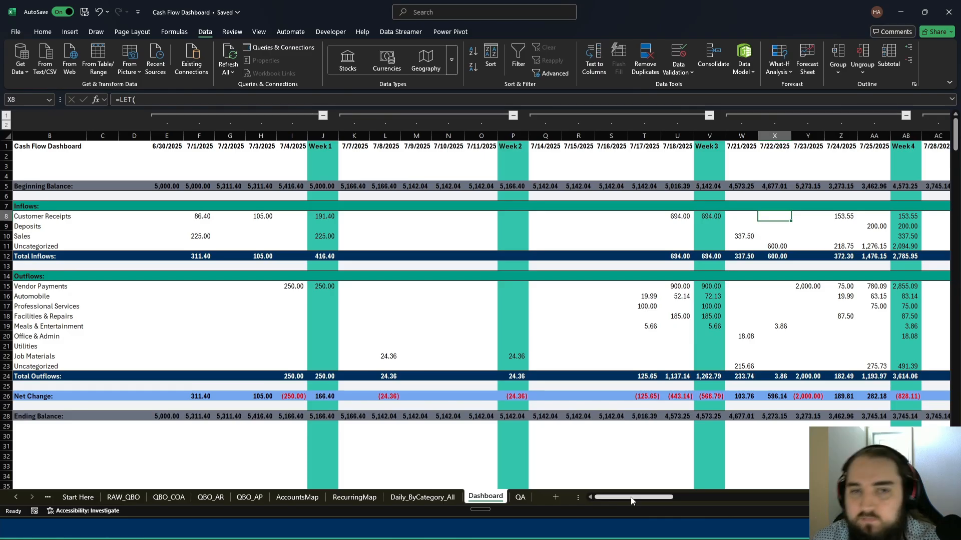
left_click_drag(645, 499, 605, 484)
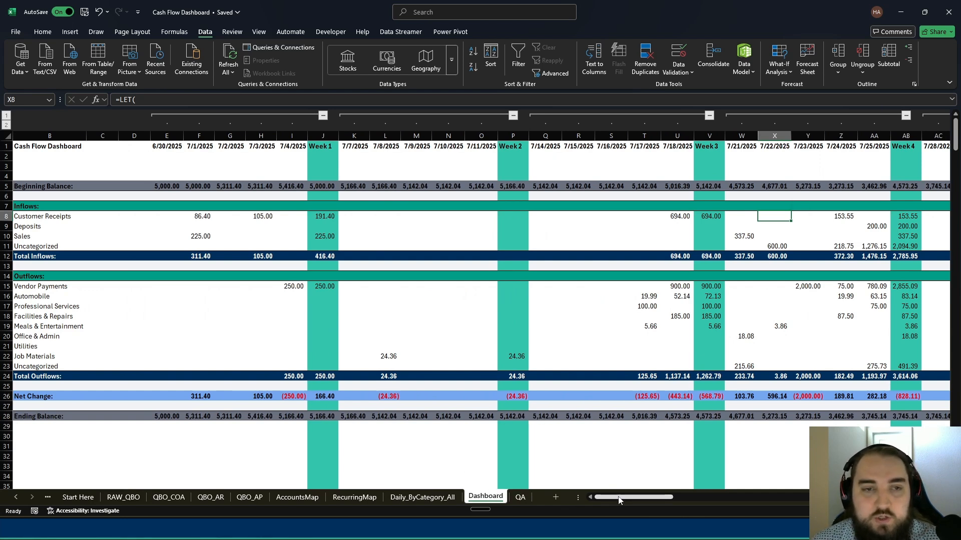
- Collapse the Dashboard to weekly columns and check the Uncategorized inflows, especially Week 4, and the ending balances across all weeks
left_click(71, 247)
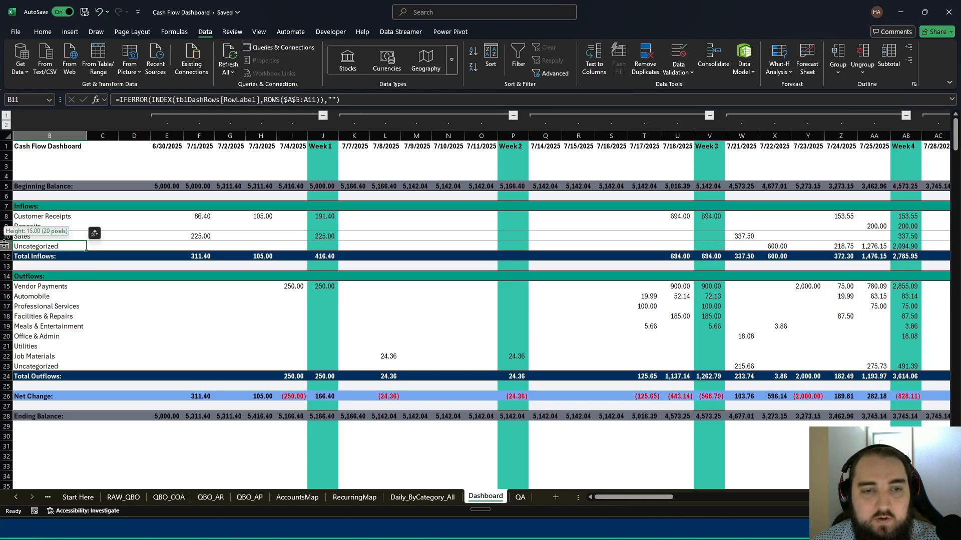
left_click(7, 245)
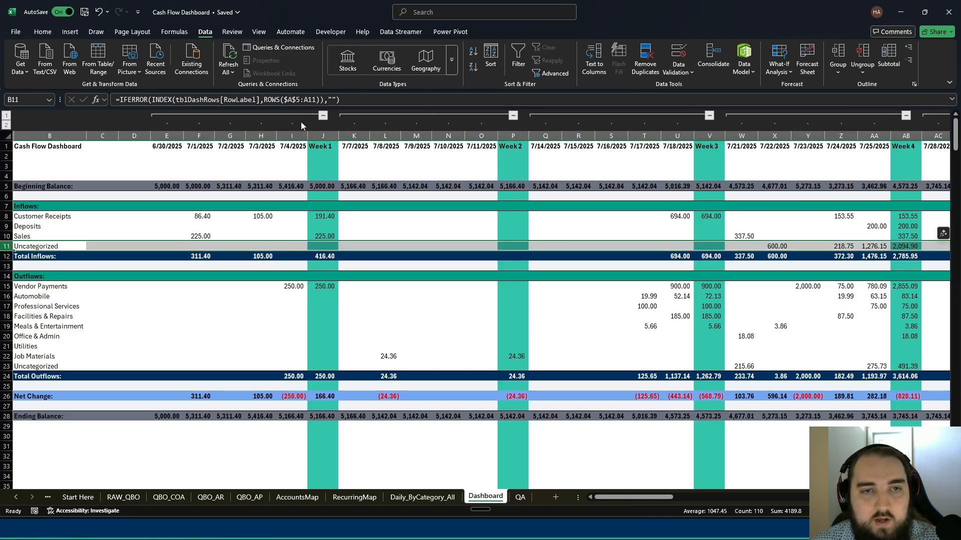
left_click(6, 115)
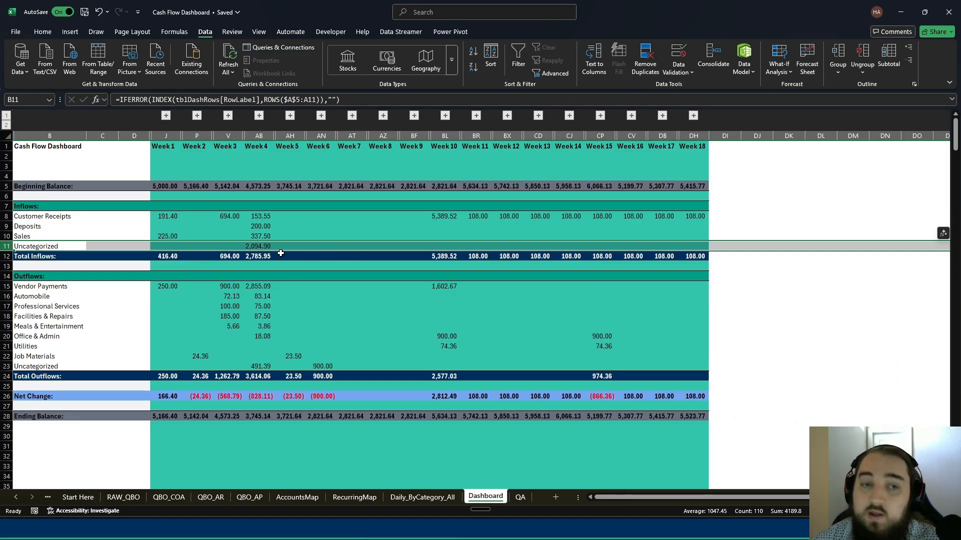
left_click(259, 247)
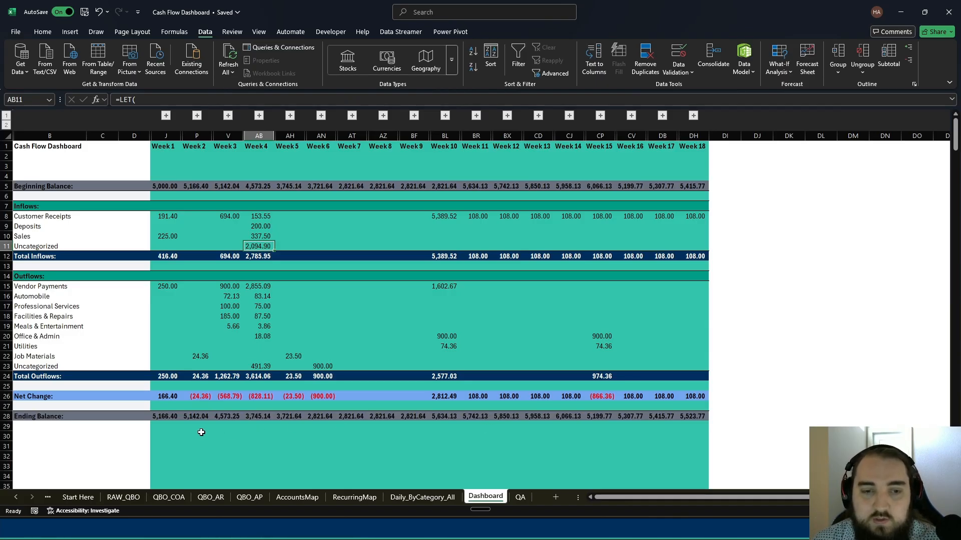
left_click_drag(153, 417, 693, 414)
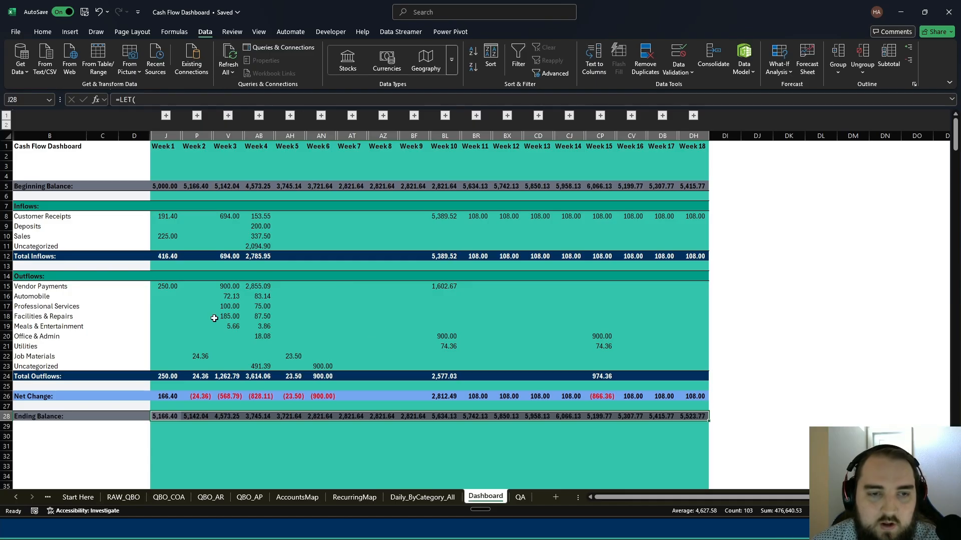
left_click(45, 245)
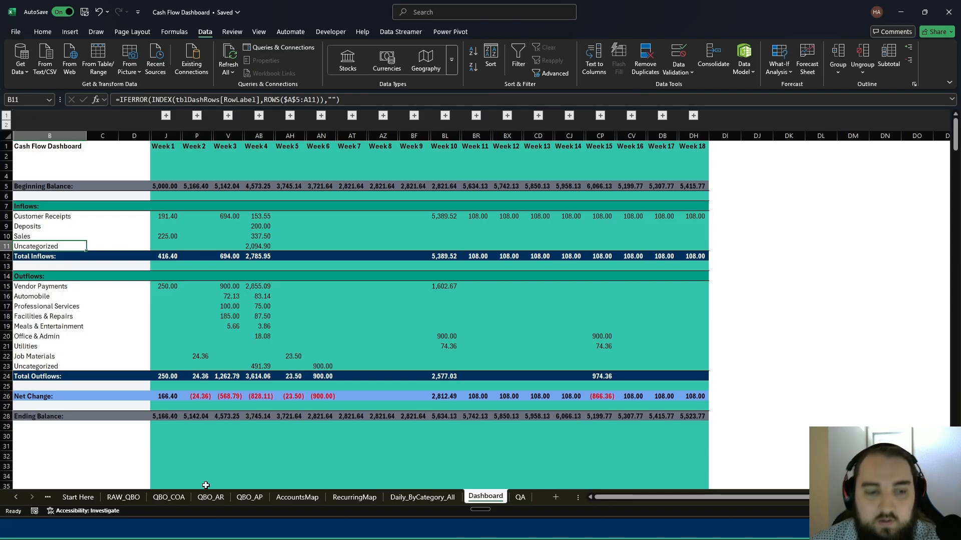
- Set ForecastHorizonDays to 30 on the Start Here sheet
left_click(77, 498)
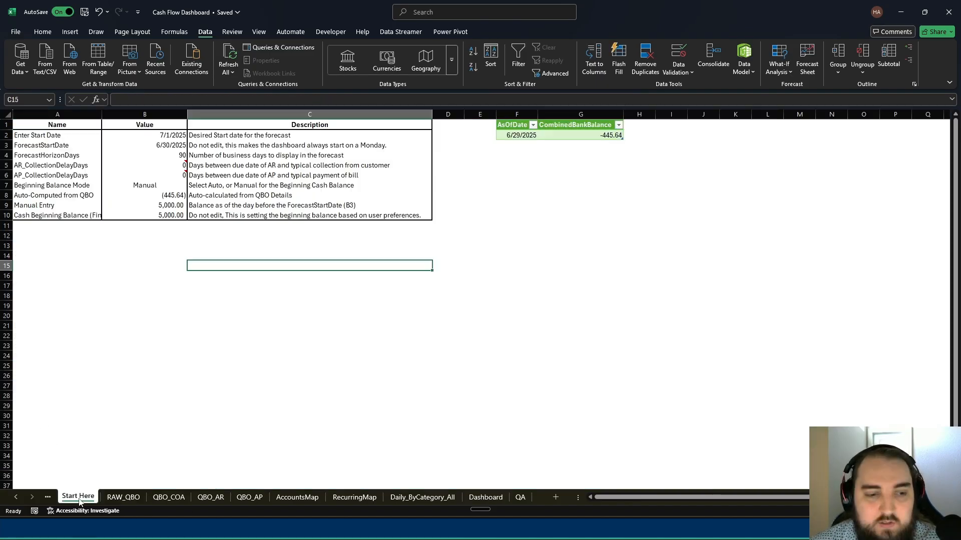
left_click(176, 156)
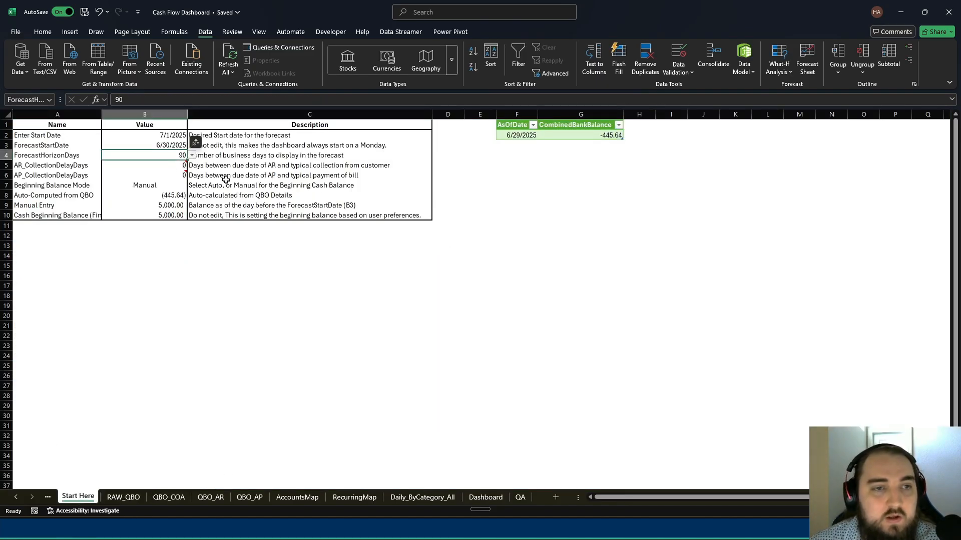
left_click(192, 156)
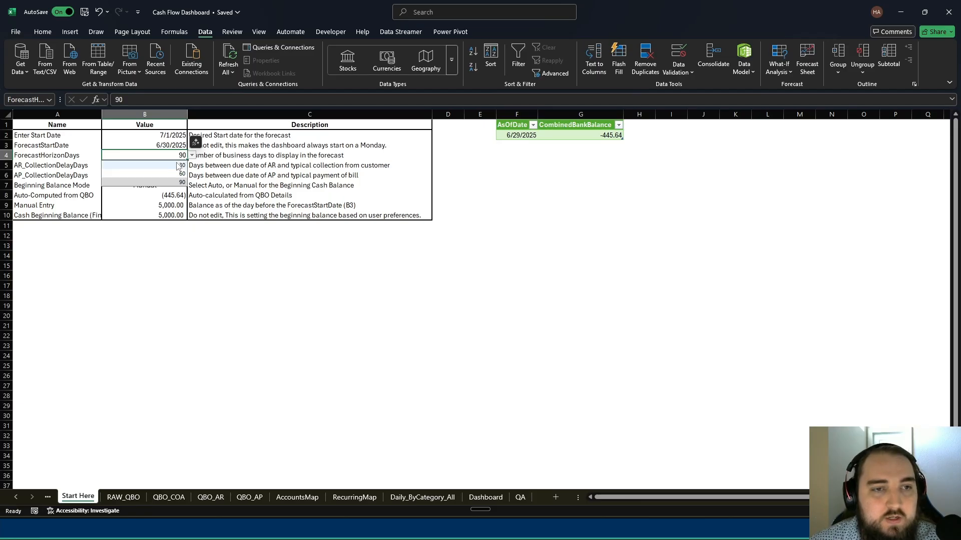
left_click(145, 163)
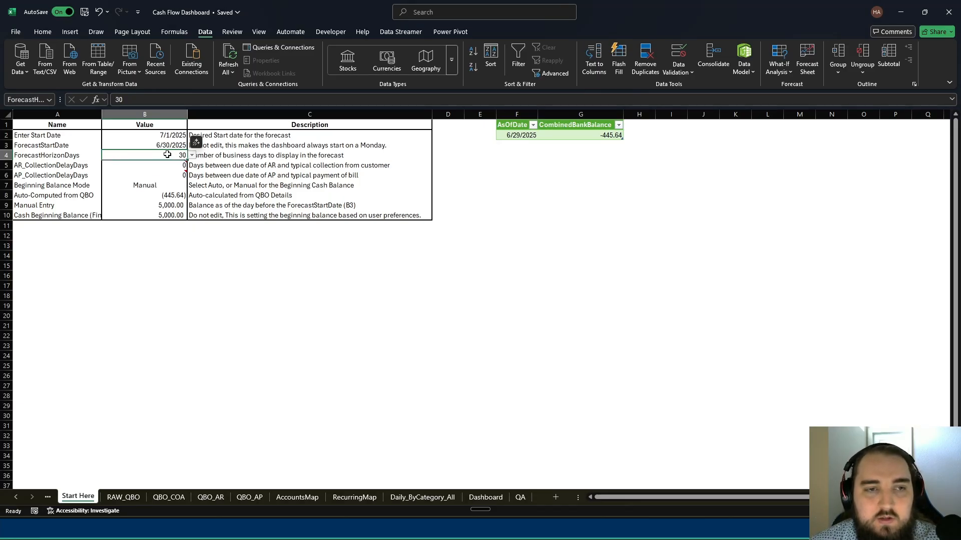
left_click(264, 156)
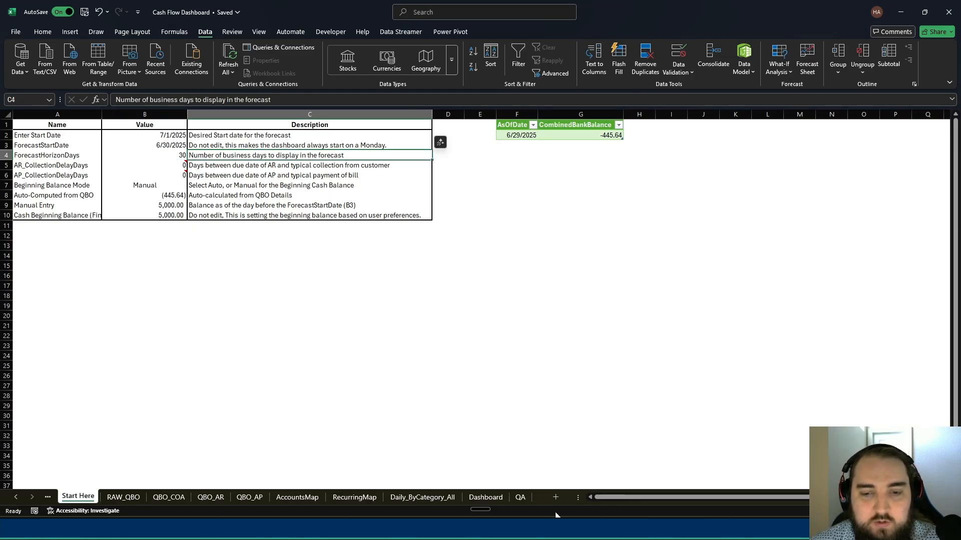
- View the 30-day forecast on the Dashboard sheet with its weekly groups expanded to daily columns
left_click(486, 497)
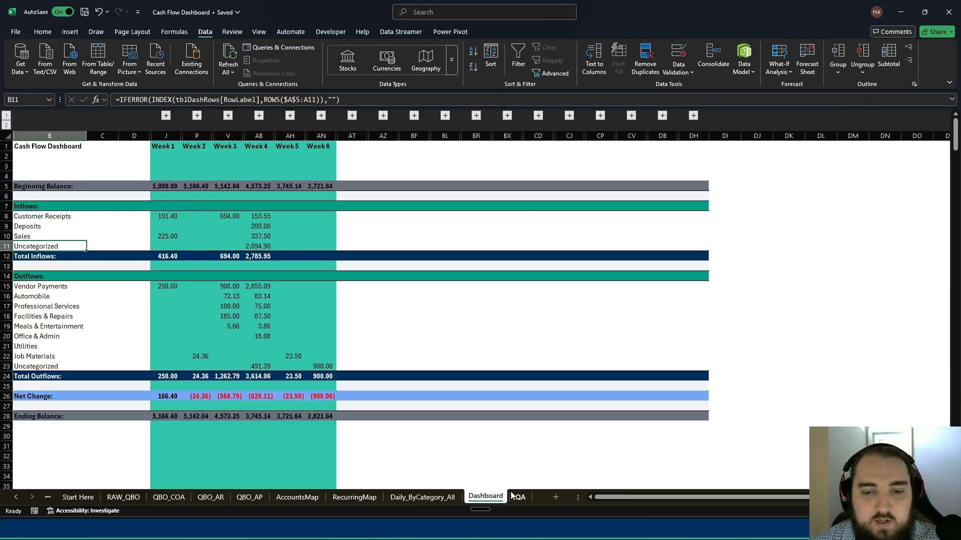
left_click(6, 125)
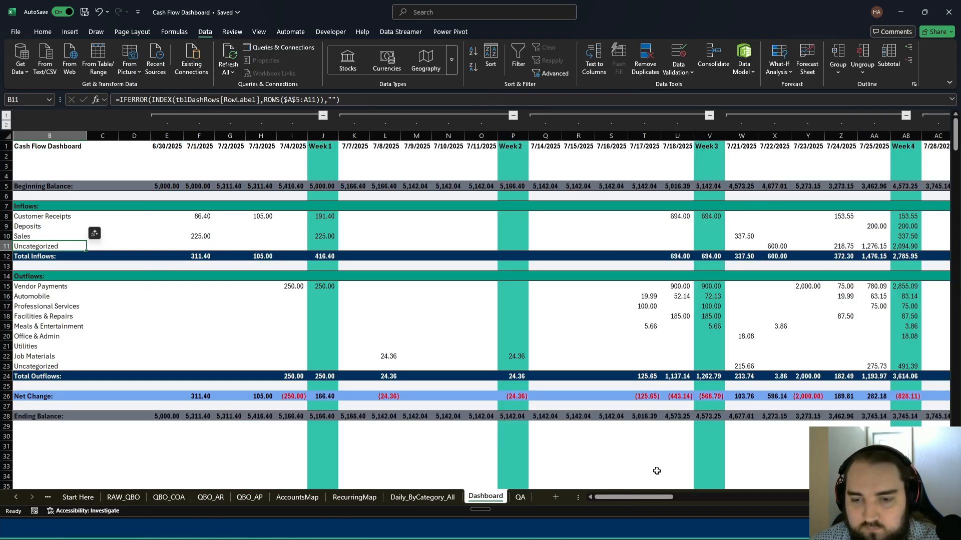
left_click_drag(630, 499, 549, 489)
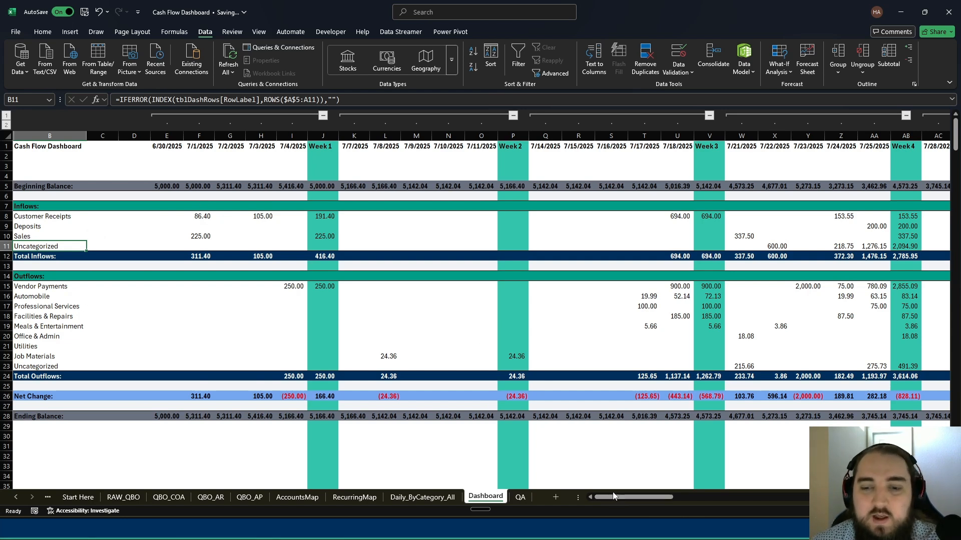
mouse_move(619, 498)
left_mouse_down()
mouse_move(686, 500)
mouse_move(619, 500)
left_mouse_up()
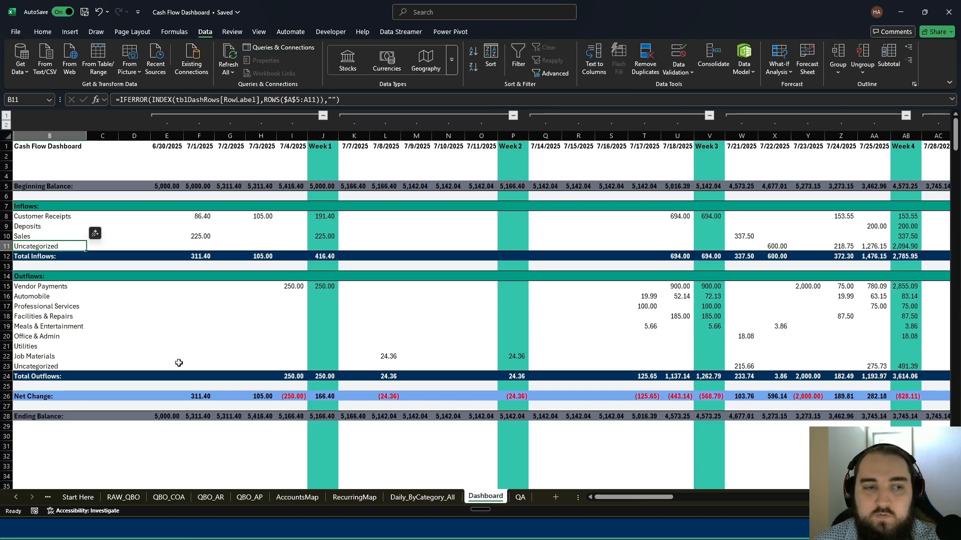
- Inspect the Dashboard's category labels in column B, including Automobile, Customer Receipts, Sales and Deposits
left_click(136, 328)
left_click(54, 298)
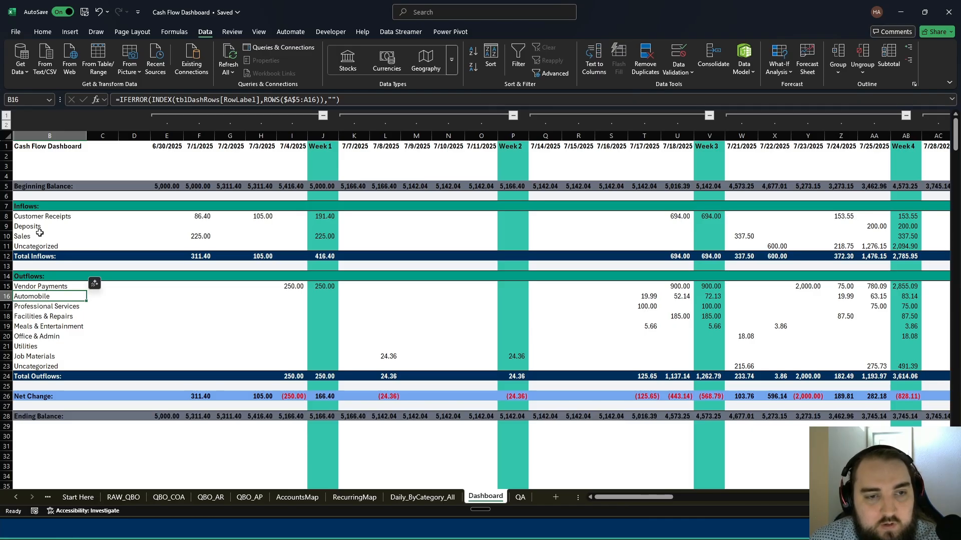
left_click(45, 216)
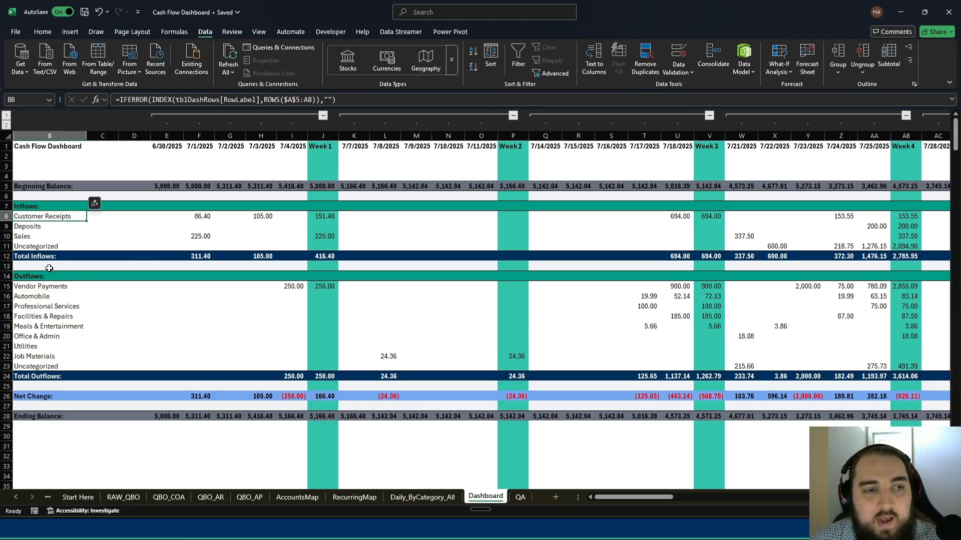
left_click(33, 238)
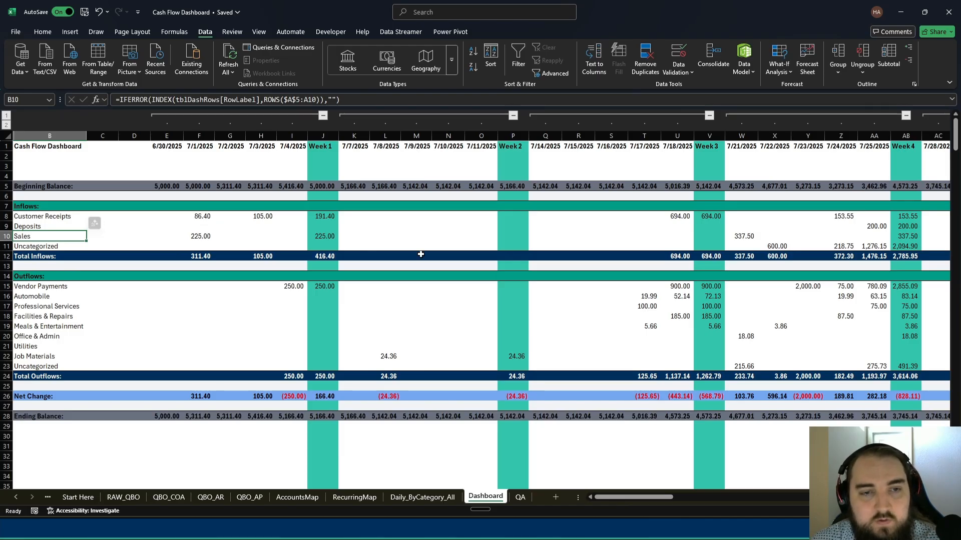
left_click(46, 225)
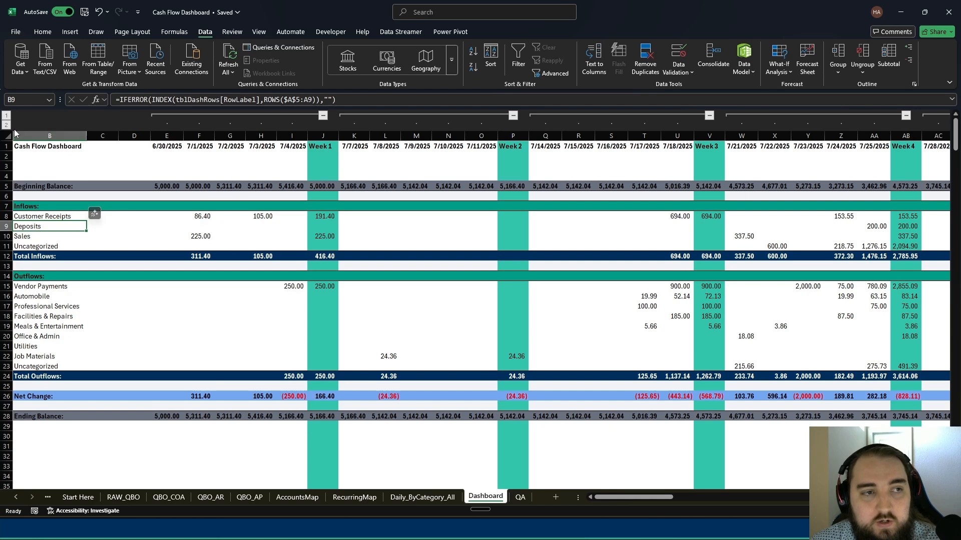
- Check the Utilities row in the Dashboard's collapsed weekly view, and open the AccountsMap sheet to see the category mappings
left_click(6, 115)
left_click(279, 345)
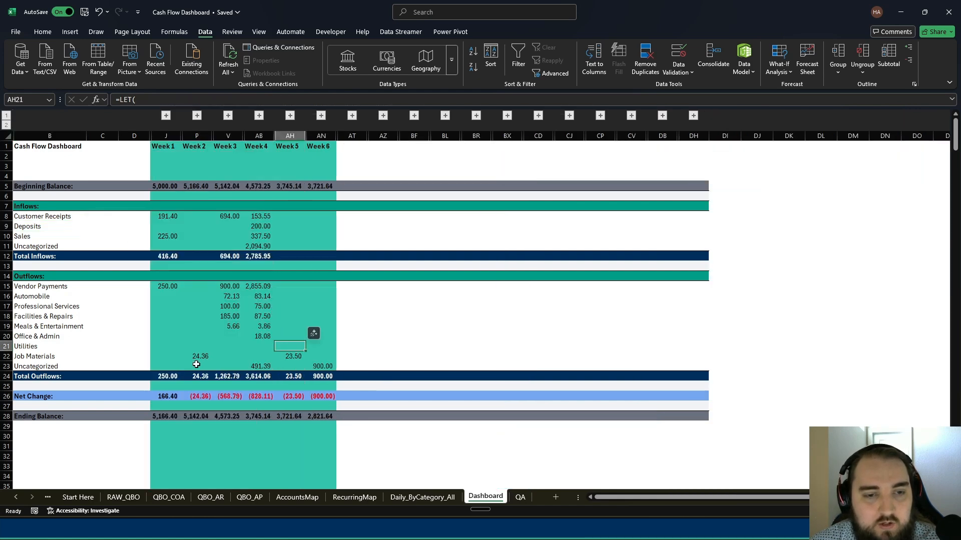
left_click(6, 346)
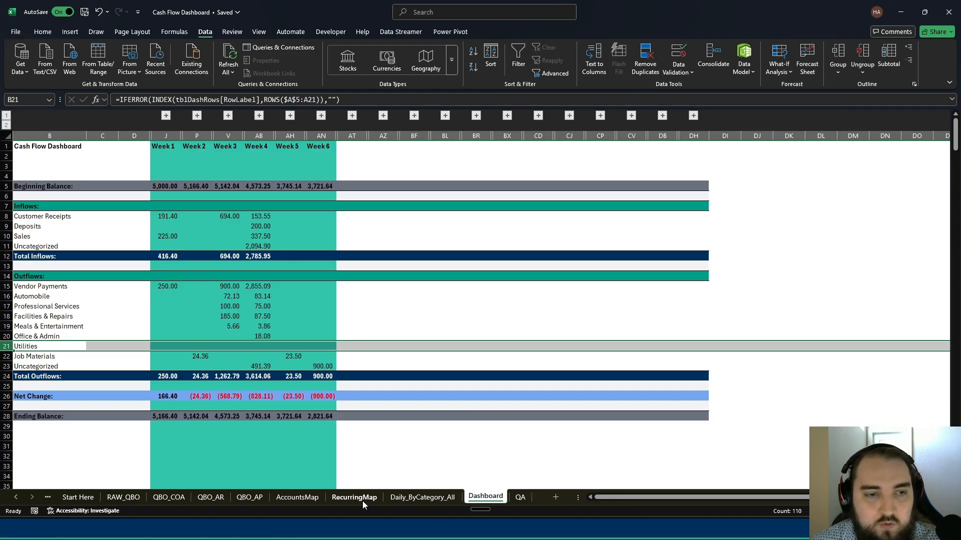
left_click(297, 497)
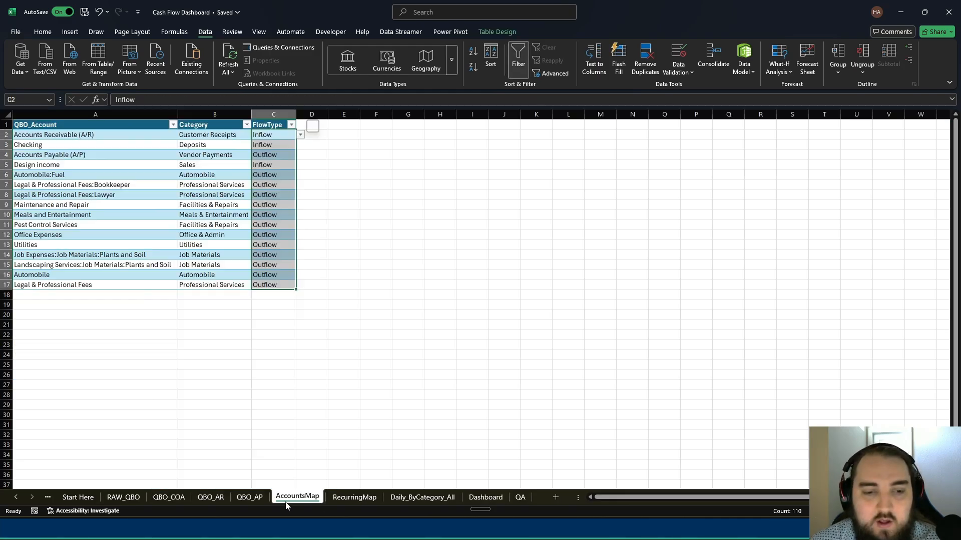
- Delete the entire Utilities row from the account mapping table on the AccountsMap sheet
left_click(248, 497)
left_click(298, 497)
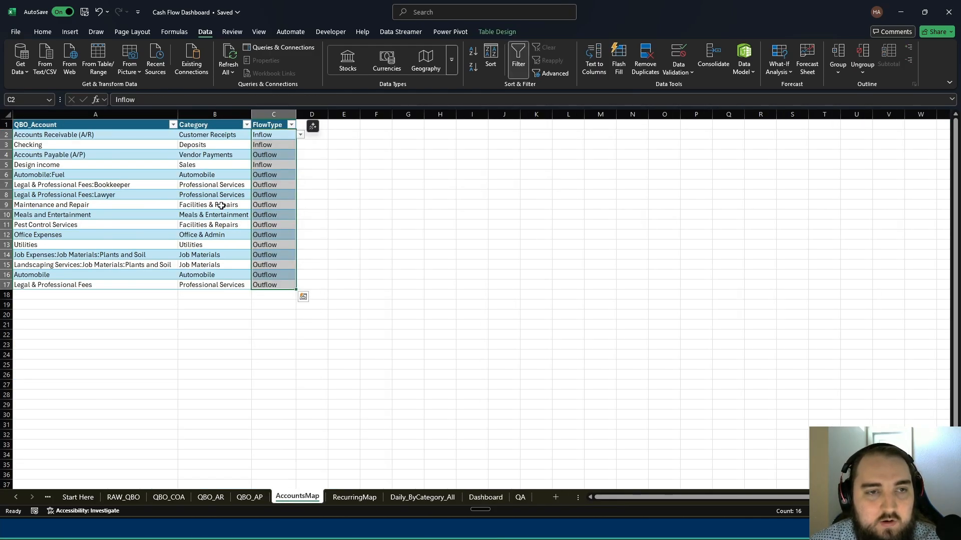
left_click(196, 245)
key("shift+space")
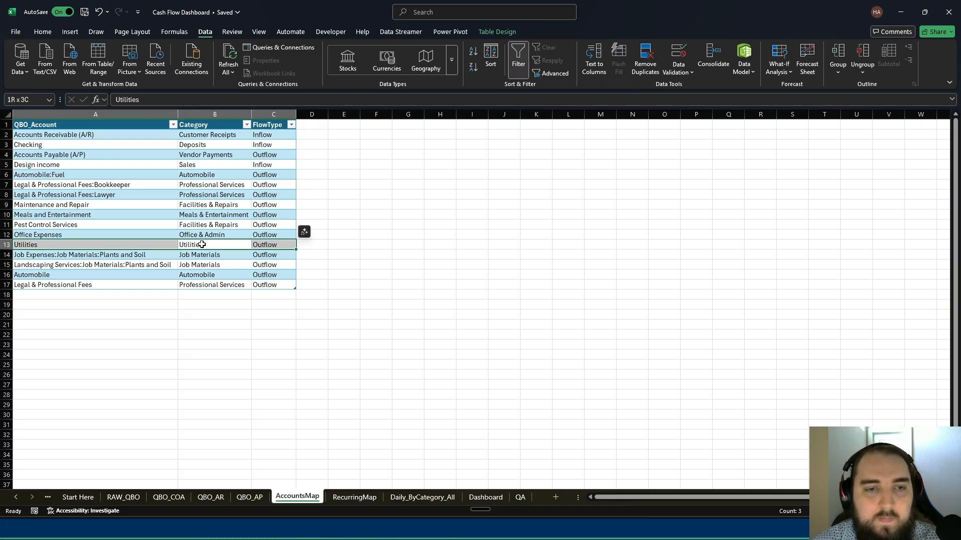
right_click(6, 245)
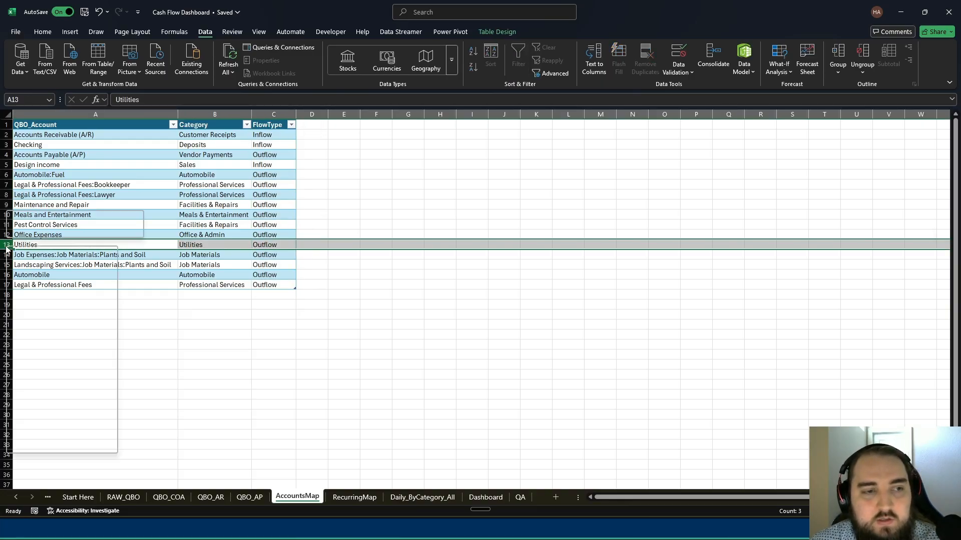
left_click(45, 359)
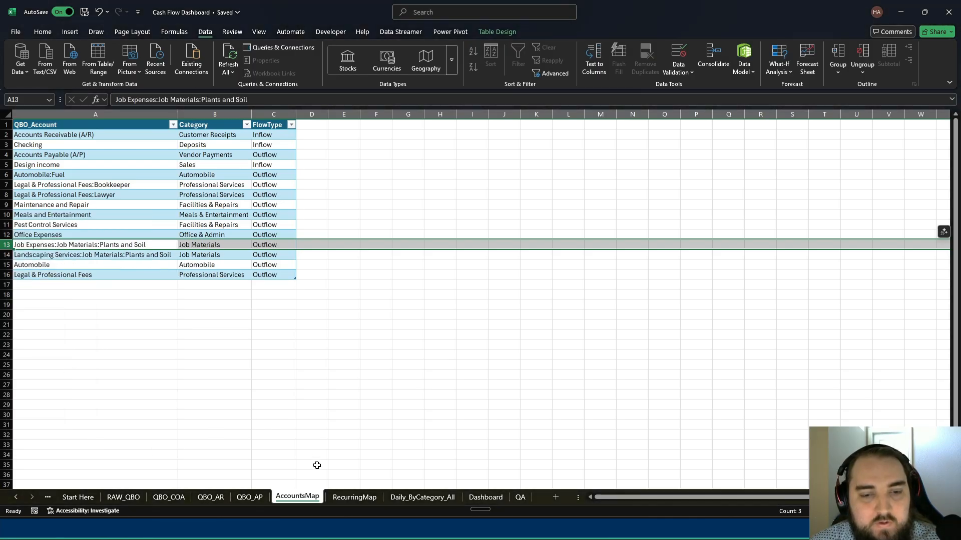
- Refresh all workbook queries from the Dashboard sheet and check the weekly outflow categories and Net Change row
left_click(477, 497)
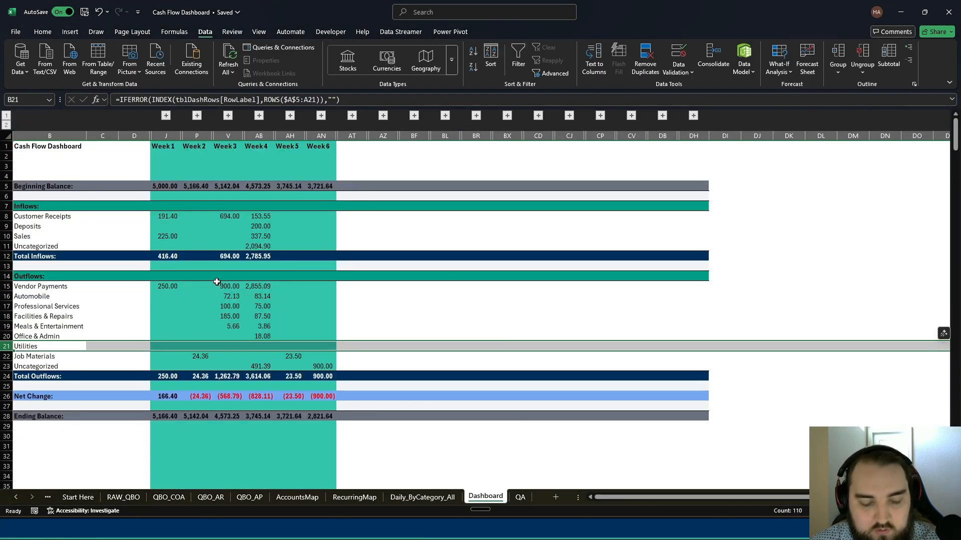
key("ctrl+alt+F5")
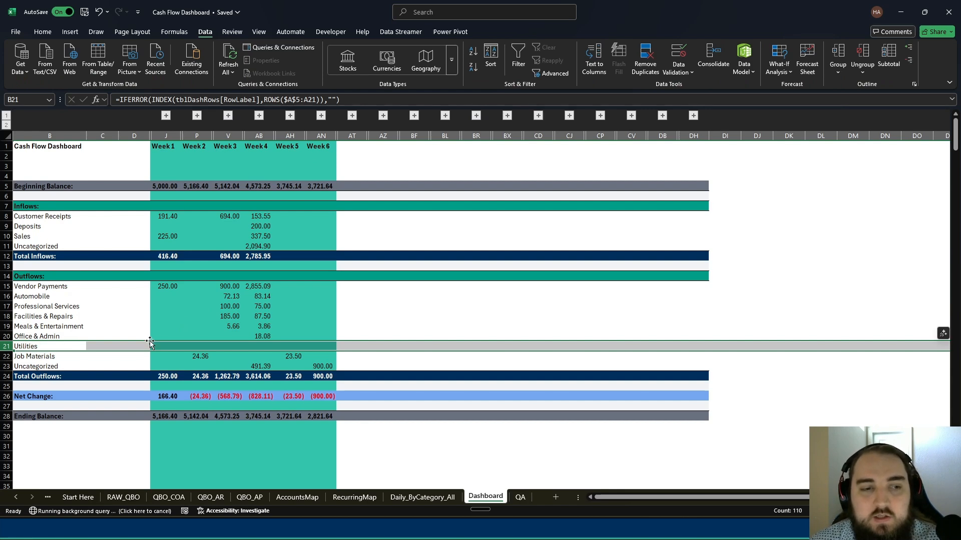
left_click(237, 326)
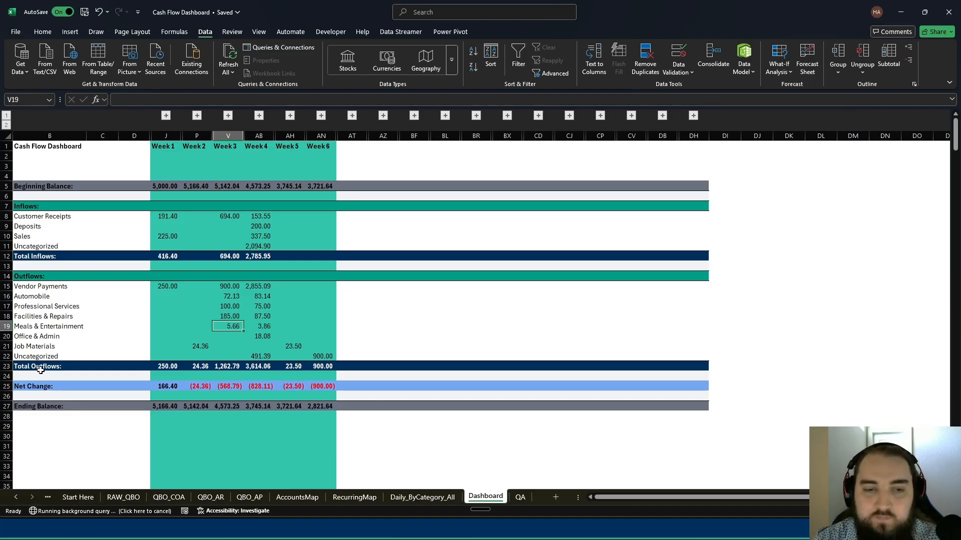
left_click_drag(290, 467, 197, 156)
left_click(351, 346)
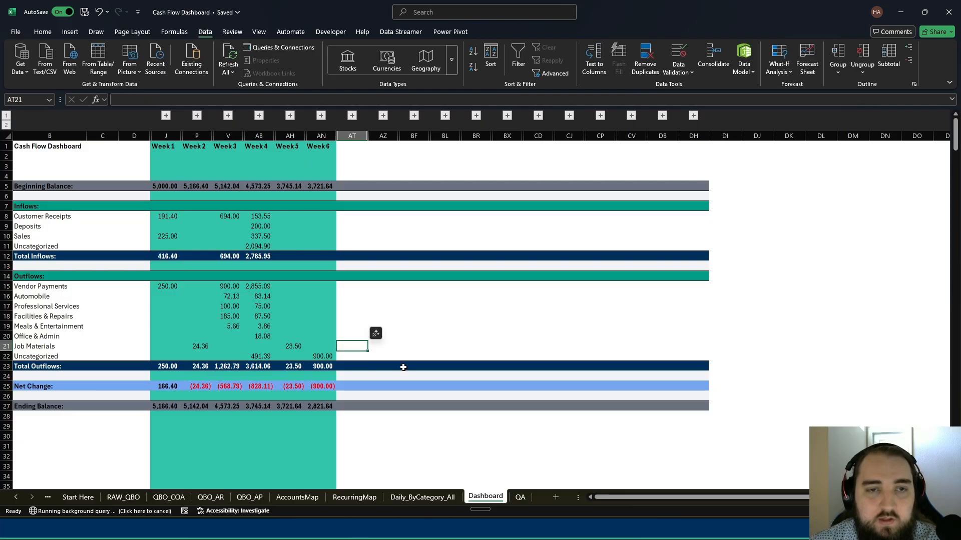
left_click(228, 387)
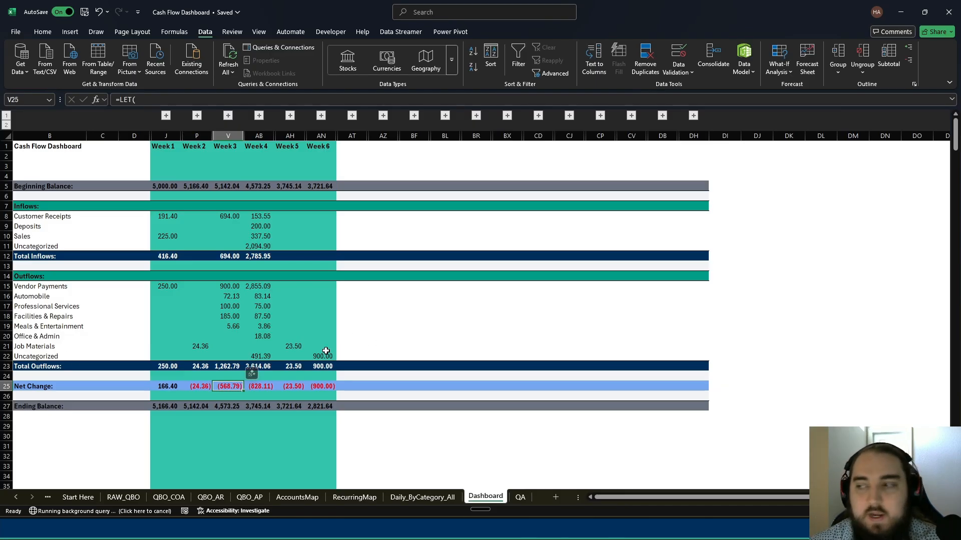
- Review the account-to-category mappings on the AccountsMap sheet and return to the Dashboard sheet
left_click(298, 496)
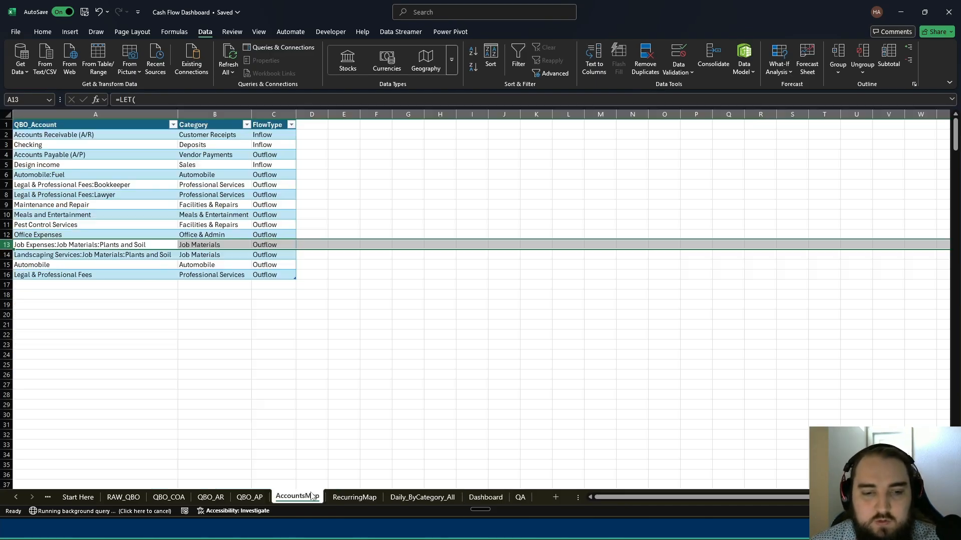
left_click(127, 214)
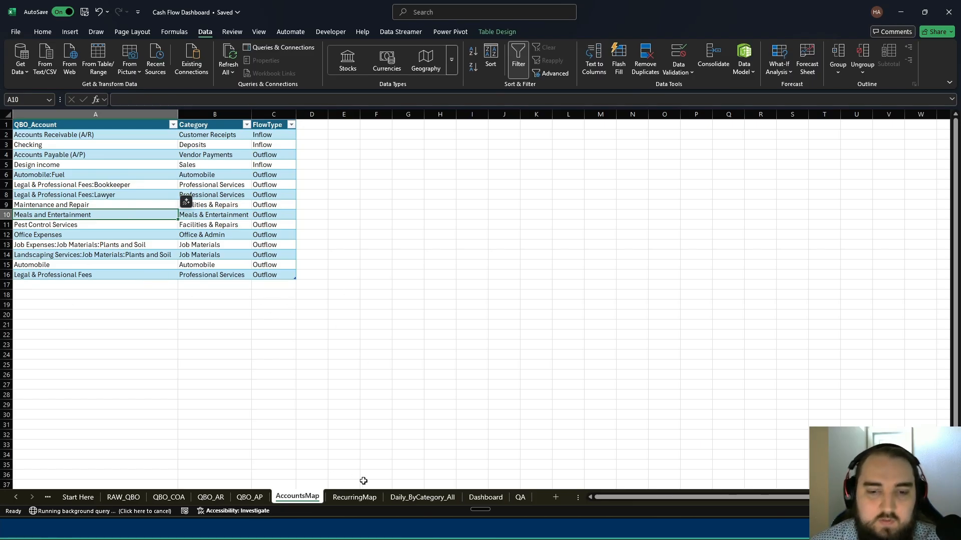
left_click(488, 497)
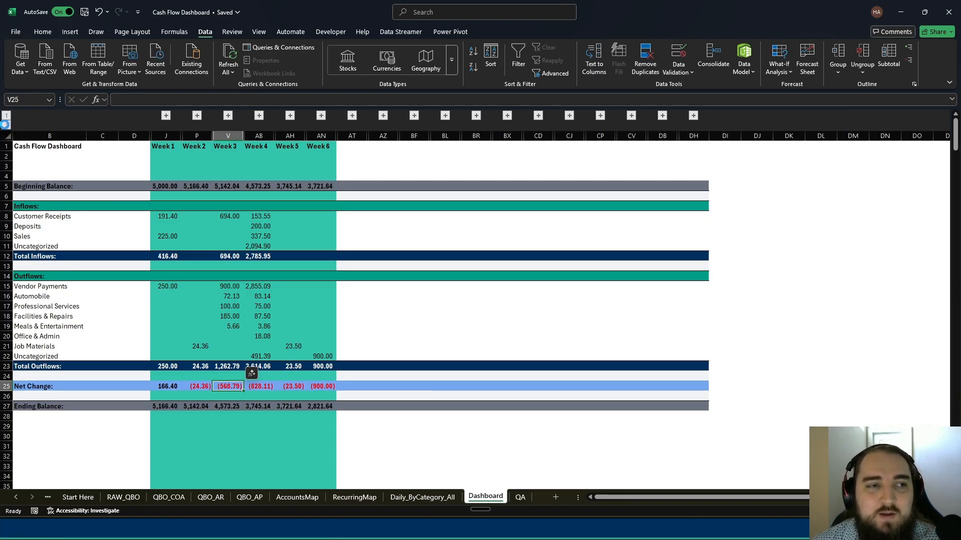
- Expand all of the Dashboard's weekly groups to daily columns and examine the inflow categories from Customer Receipts to Uncategorized
left_click(6, 125)
left_click_drag(50, 215, 53, 245)
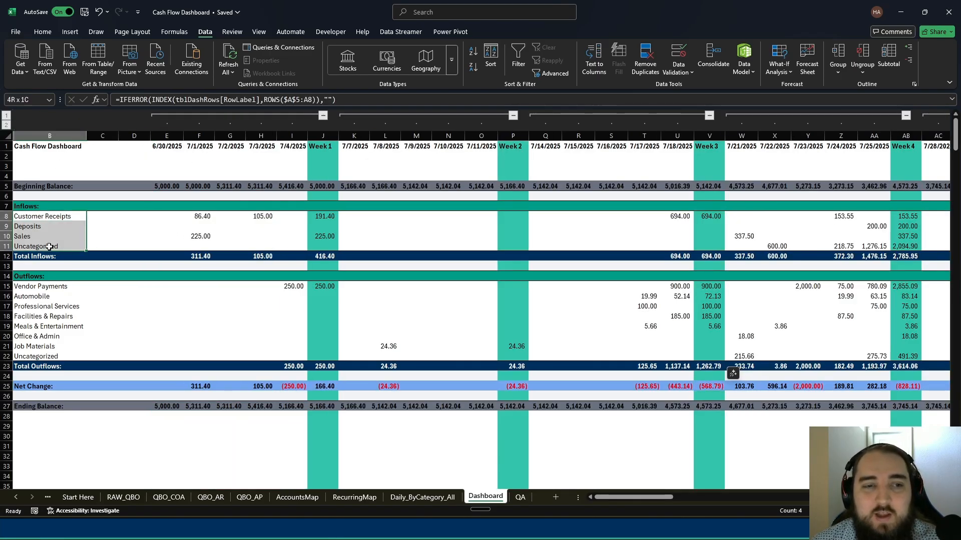
left_click(255, 226)
scroll(446, 408, "down", 2)
scroll(447, 407, "up", 2)
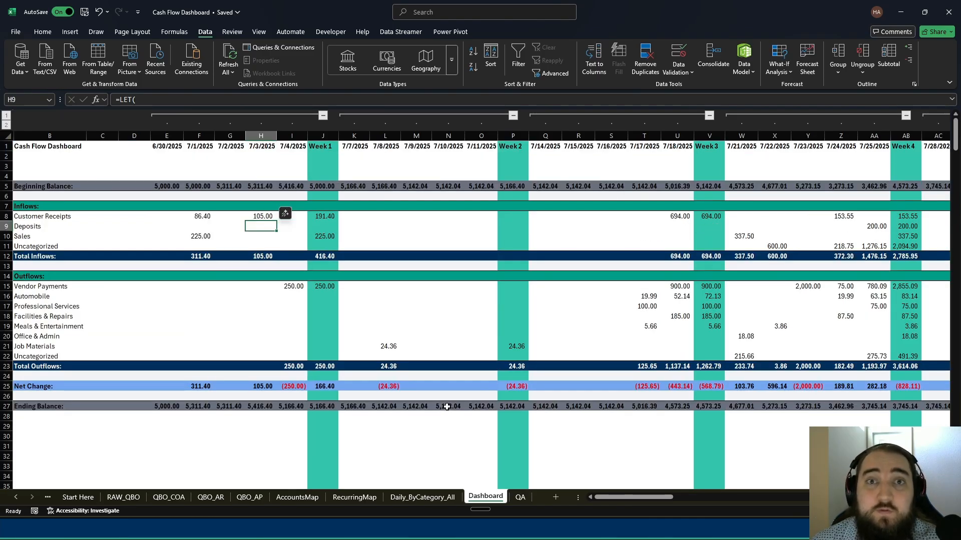